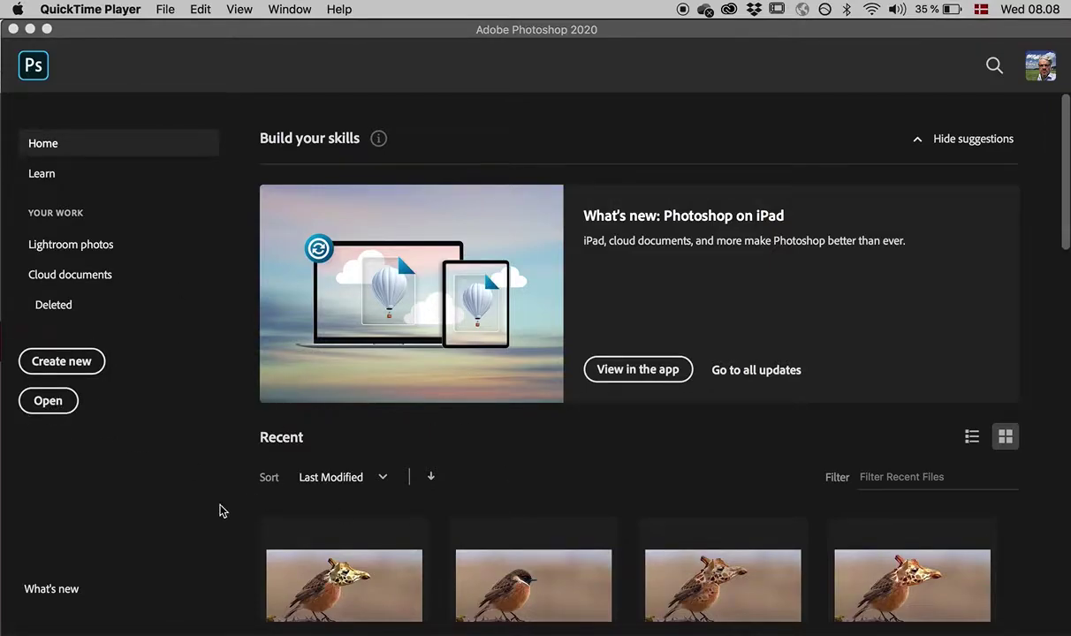
# Open animal-avian-bird-145378.jpg from the Animal-blend folder and zoom out to 50%.
pyautogui.click(52, 406)
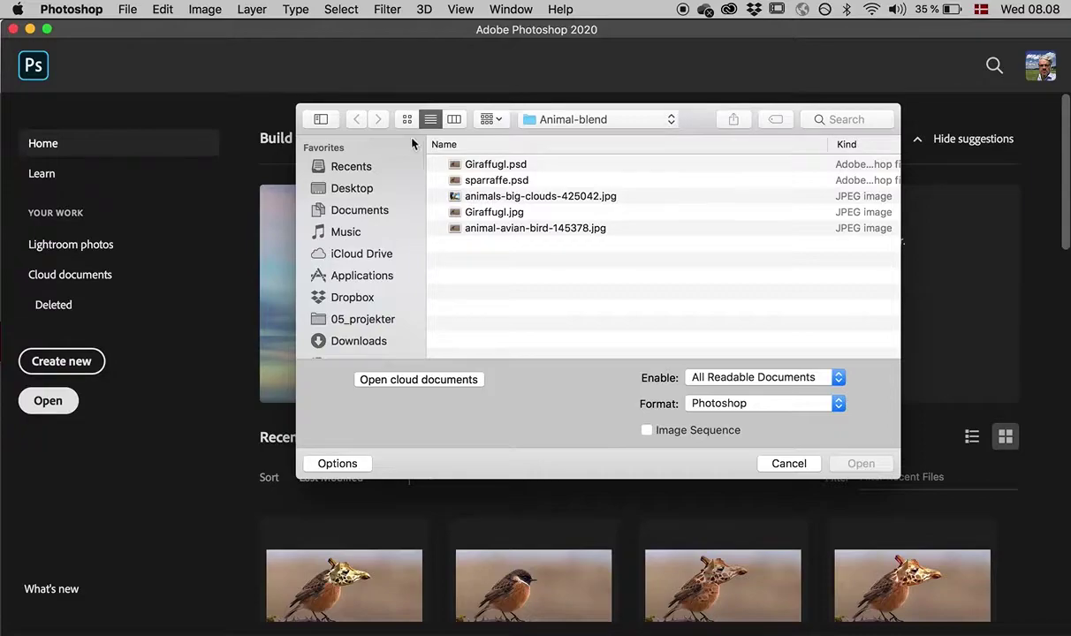
pyautogui.click(477, 230)
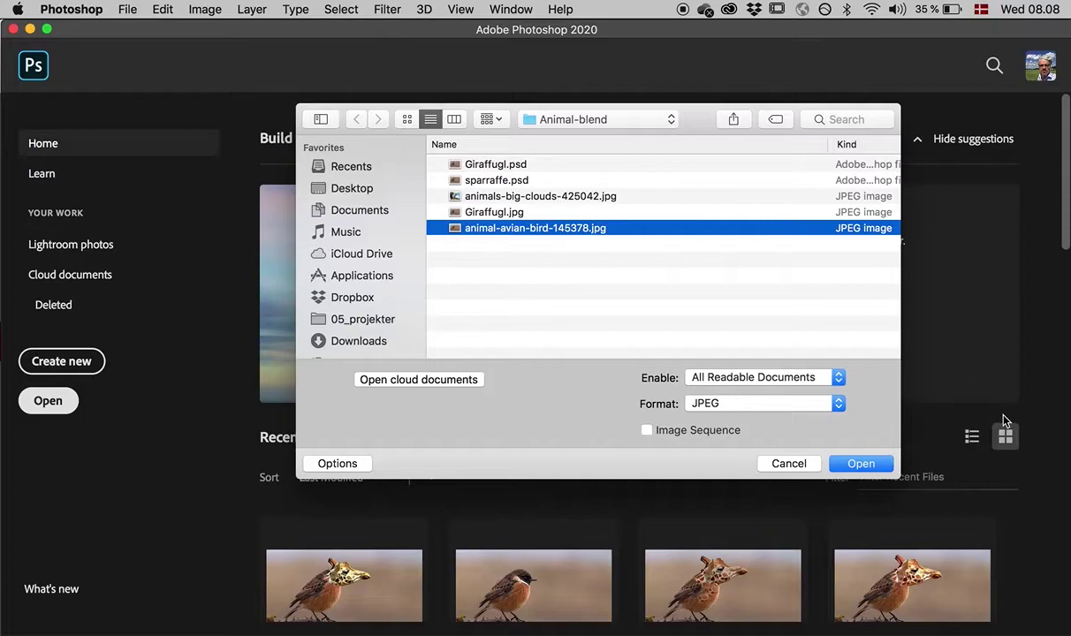
pyautogui.click(861, 464)
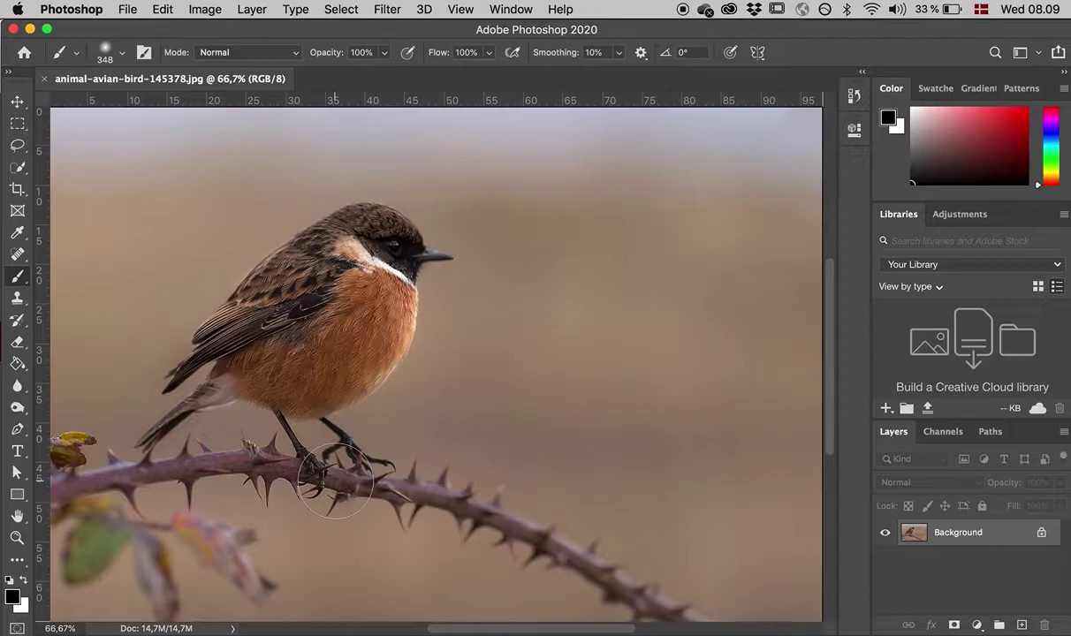
pyautogui.press('super+minus')
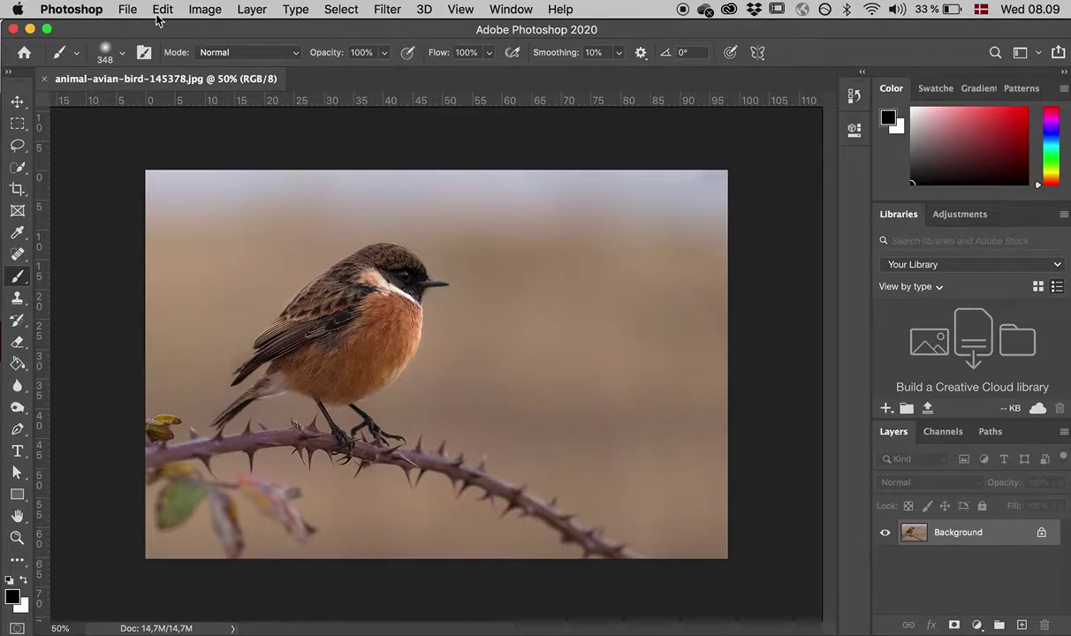
# Place animals-big-clouds-425042.jpg as a linked layer above the bird Background.
pyautogui.click(127, 10)
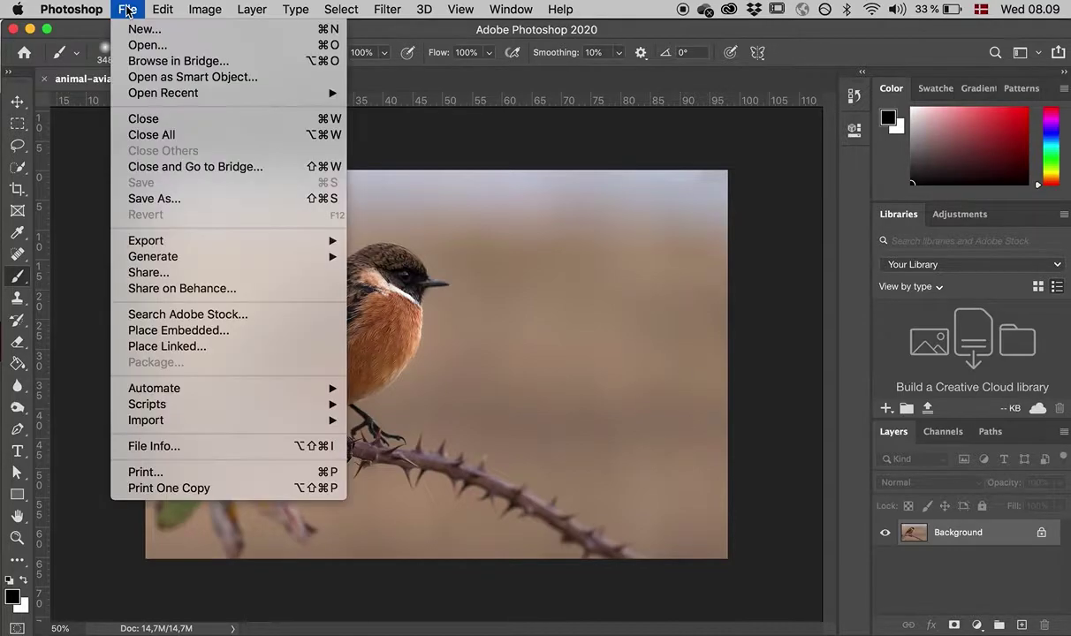
pyautogui.click(180, 347)
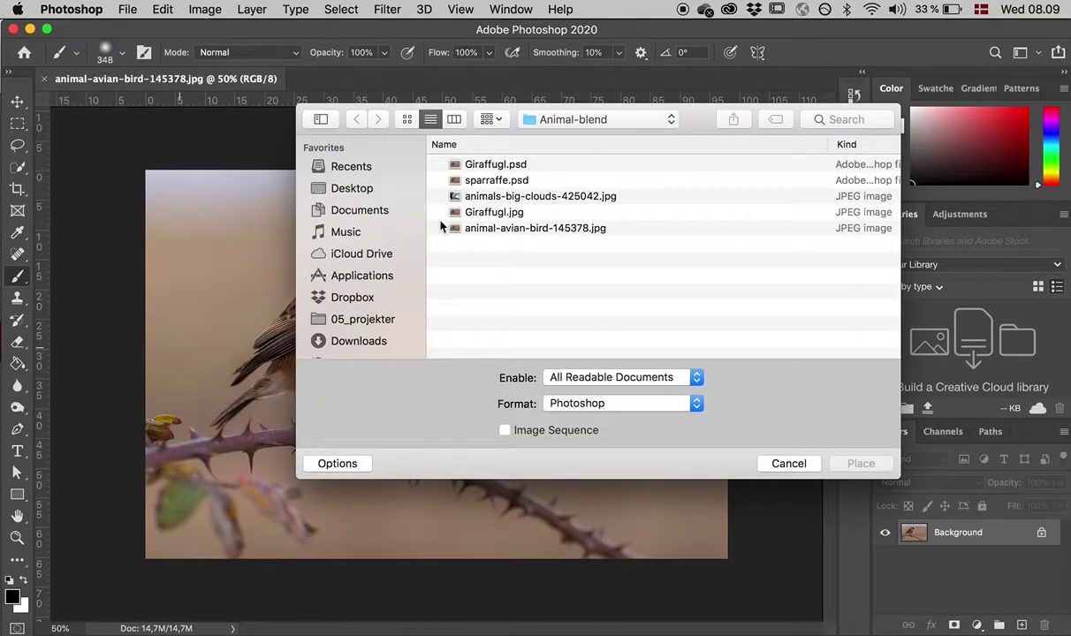
pyautogui.click(487, 198)
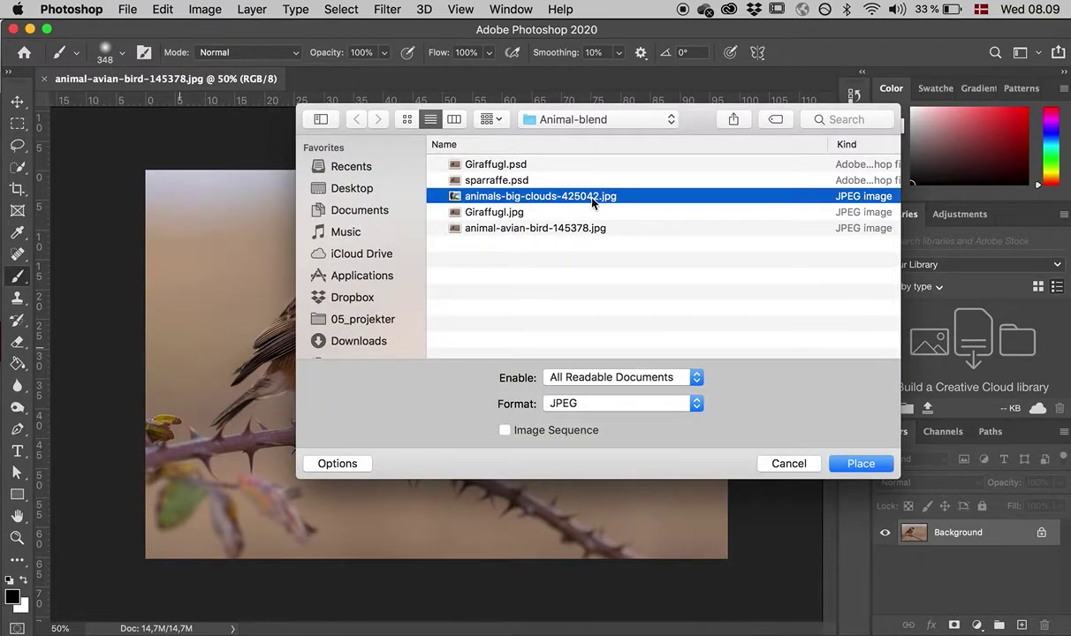
pyautogui.click(862, 464)
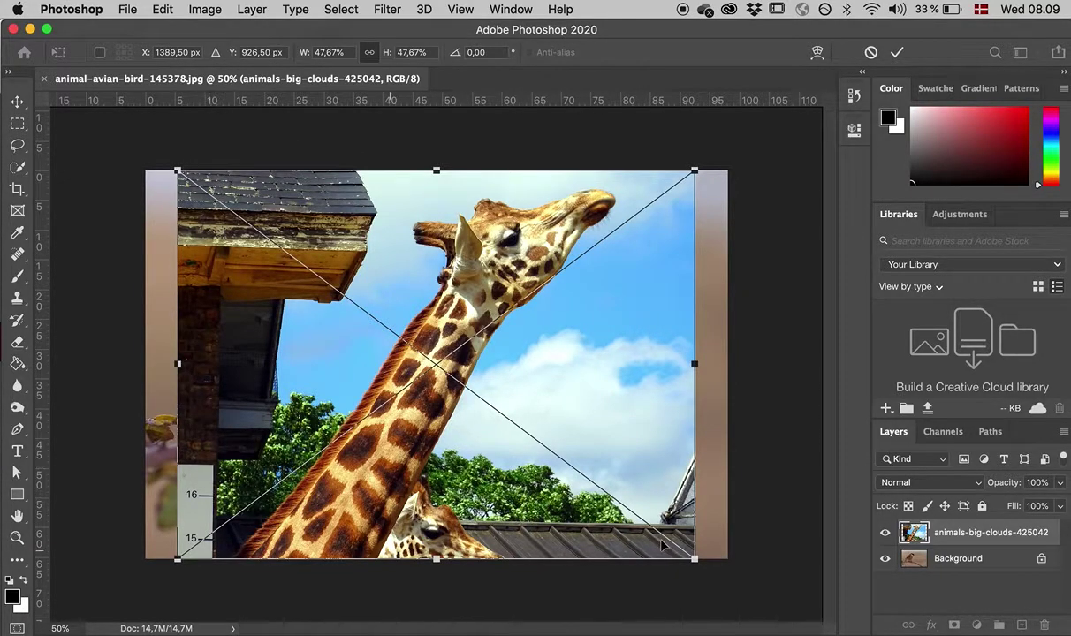
# Scale the giraffe layer to about 46%, rotate it about 20° clockwise, reposition it, and commit.
pyautogui.moveTo(694, 559); pyautogui.dragTo(633, 514)
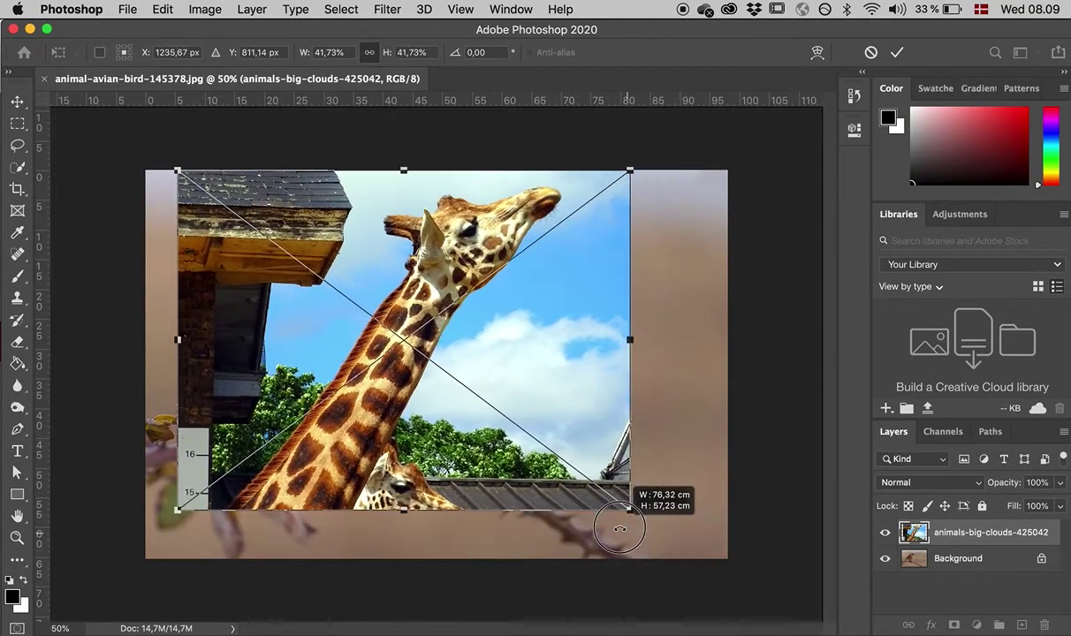
pyautogui.moveTo(523, 382); pyautogui.dragTo(564, 425)
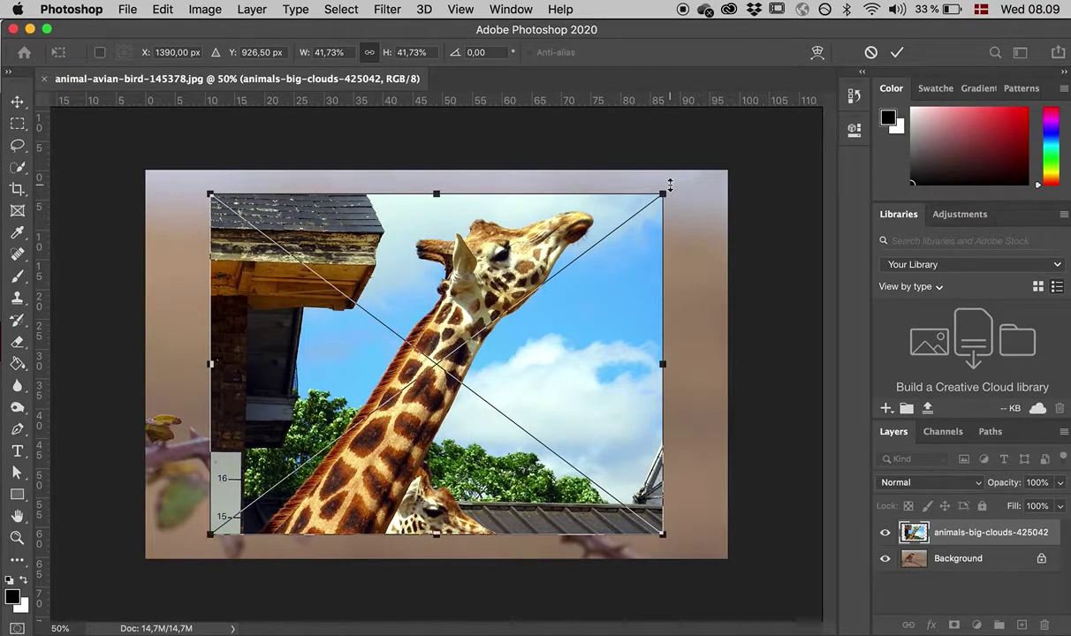
pyautogui.moveTo(660, 182); pyautogui.dragTo(685, 285)
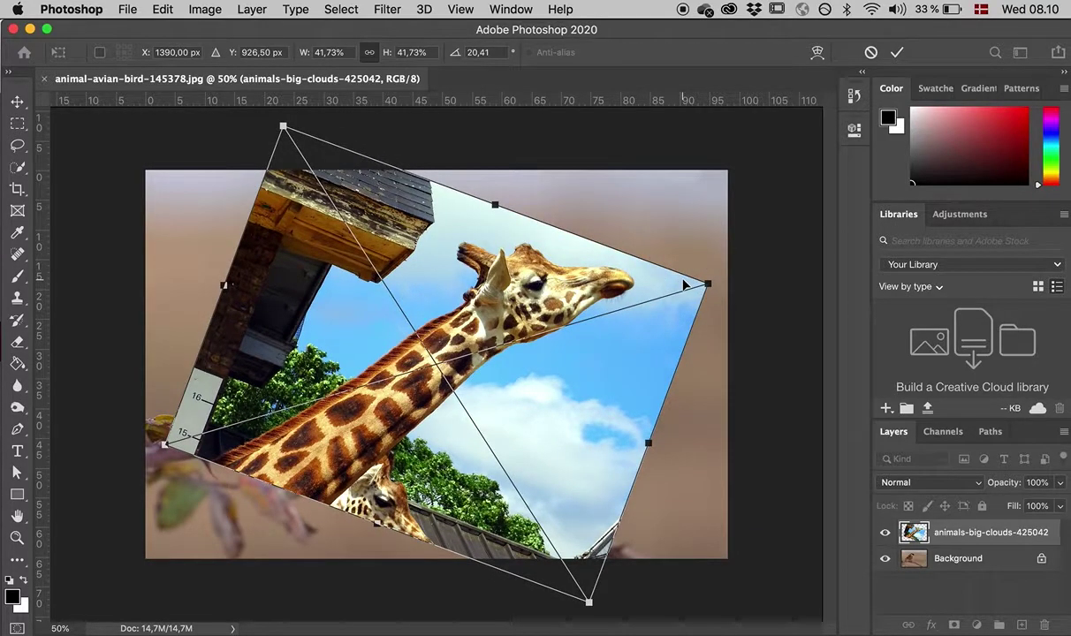
pyautogui.moveTo(539, 312); pyautogui.dragTo(551, 197)
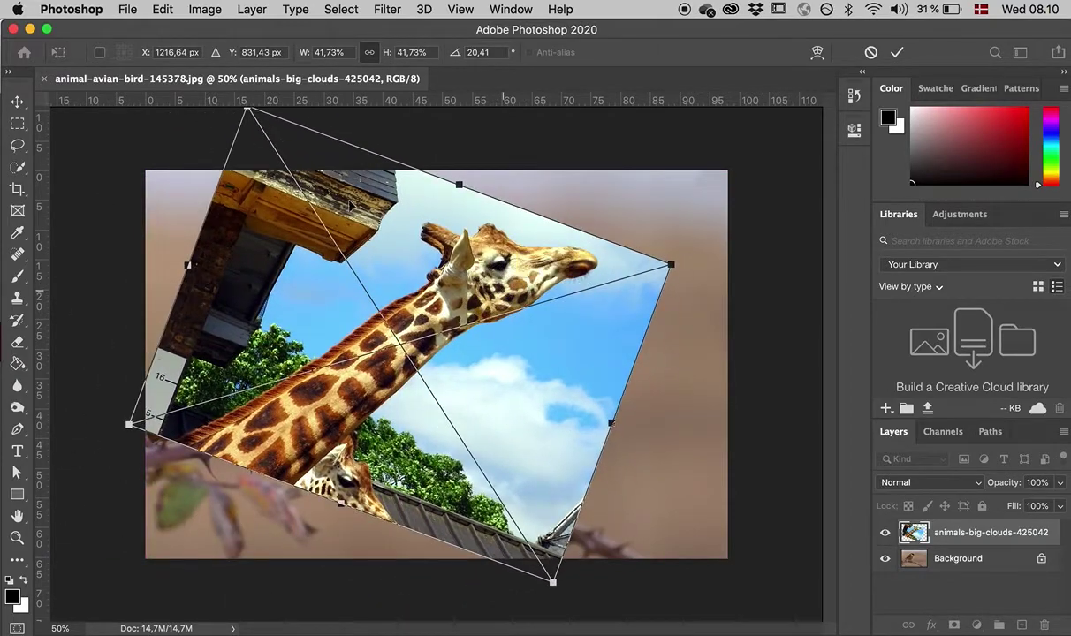
pyautogui.click(553, 584)
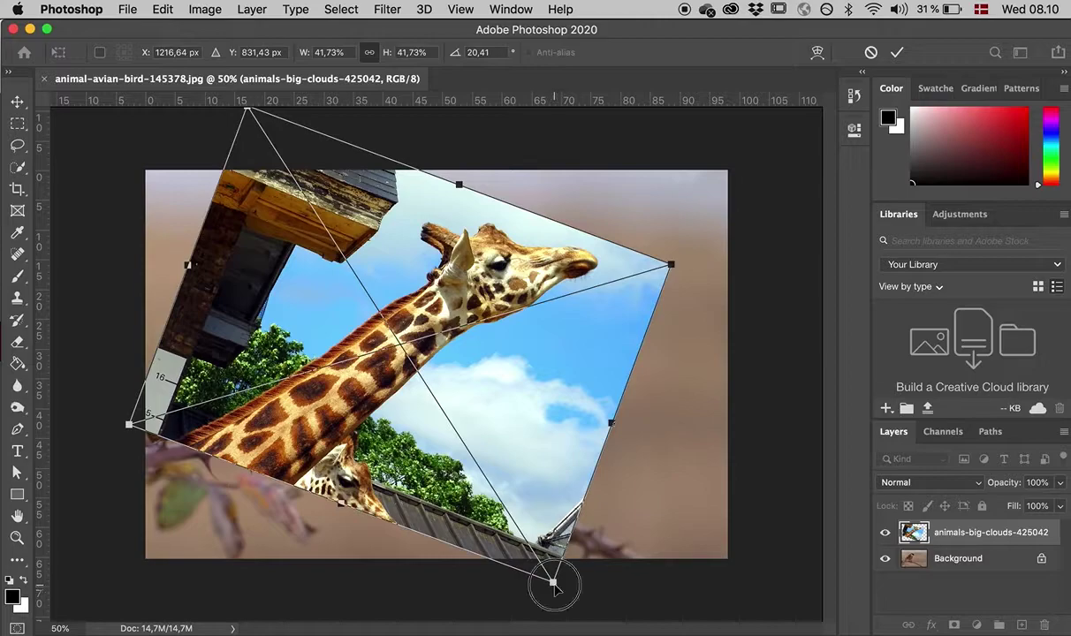
pyautogui.moveTo(553, 584); pyautogui.dragTo(581, 617)
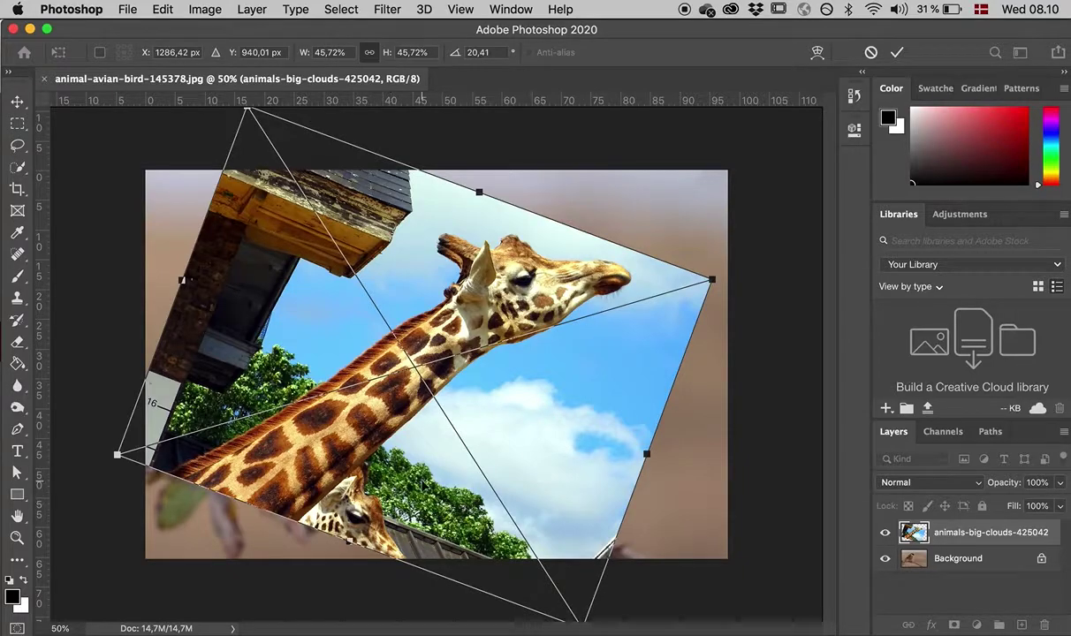
pyautogui.click(897, 54)
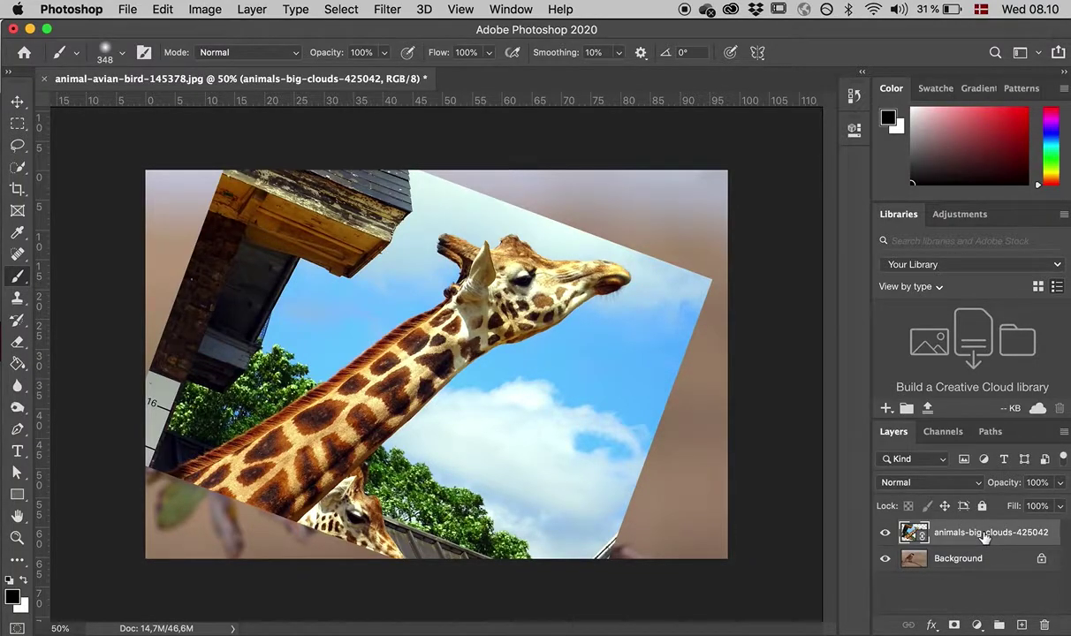
pyautogui.click(885, 536)
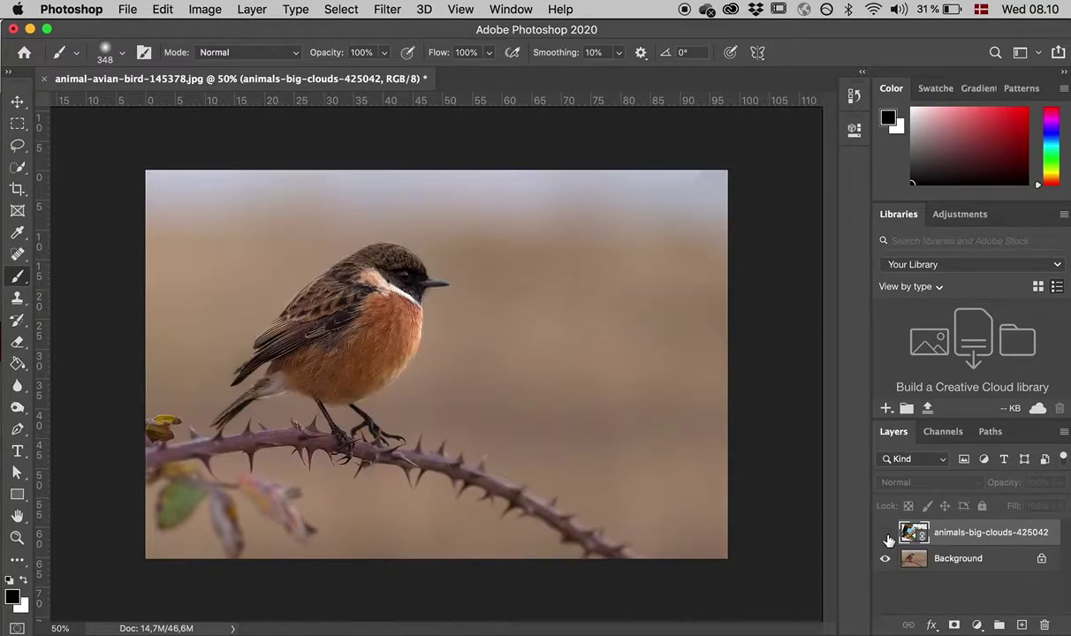
pyautogui.click(885, 536)
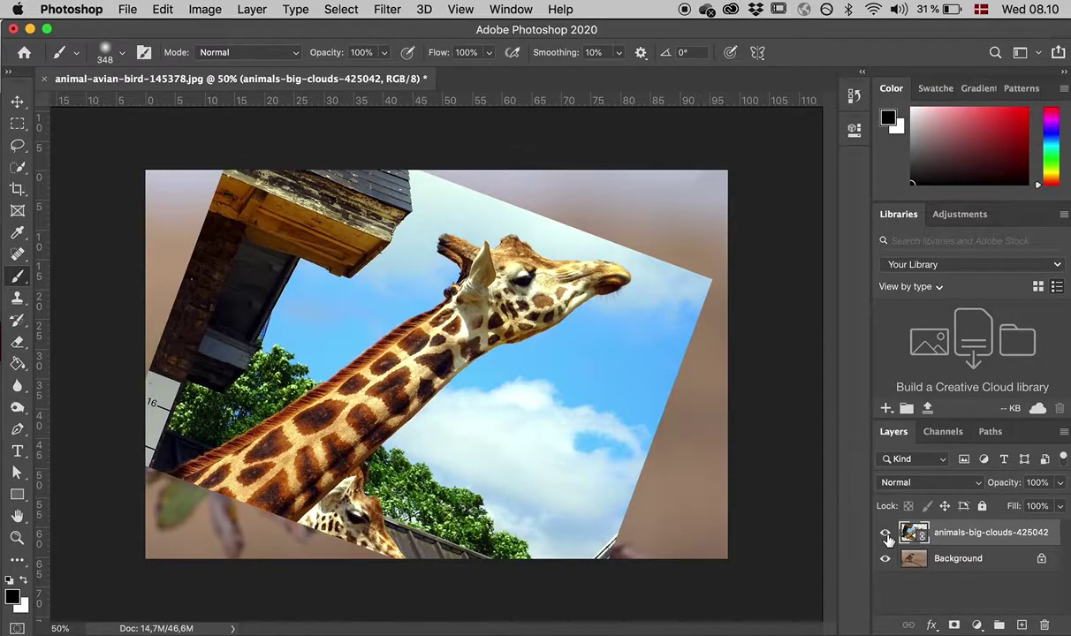
# Quick-select the giraffe's head and neck and convert the selection into a layer mask.
pyautogui.click(19, 169)
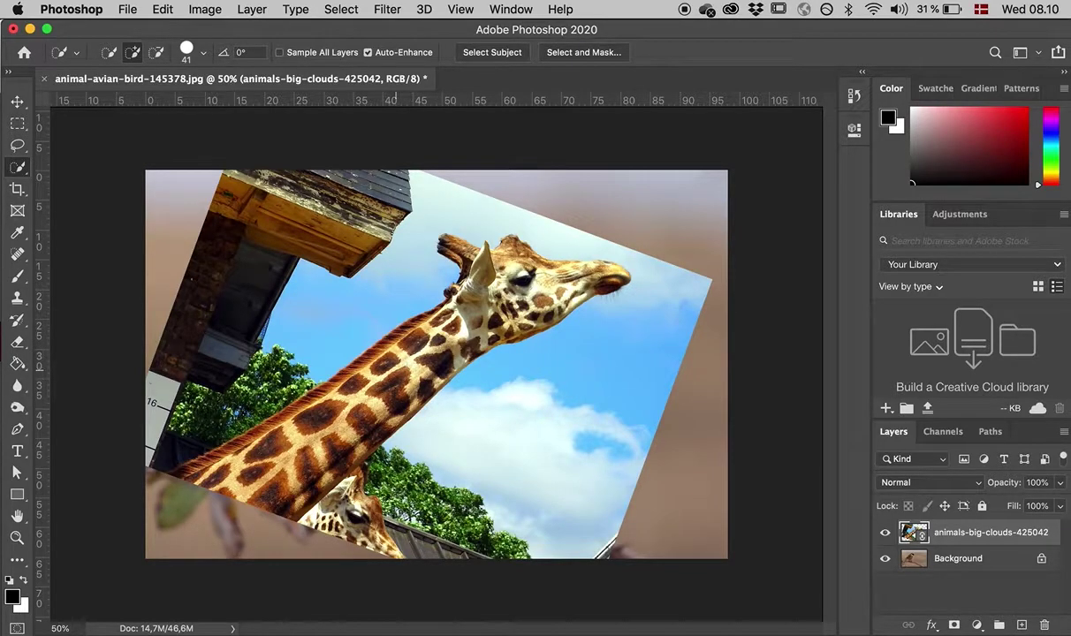
pyautogui.click(411, 365)
pyautogui.moveTo(411, 365)
pyautogui.mouseDown()
pyautogui.moveTo(389, 328)
pyautogui.moveTo(395, 363)
pyautogui.moveTo(404, 349)
pyautogui.mouseUp()
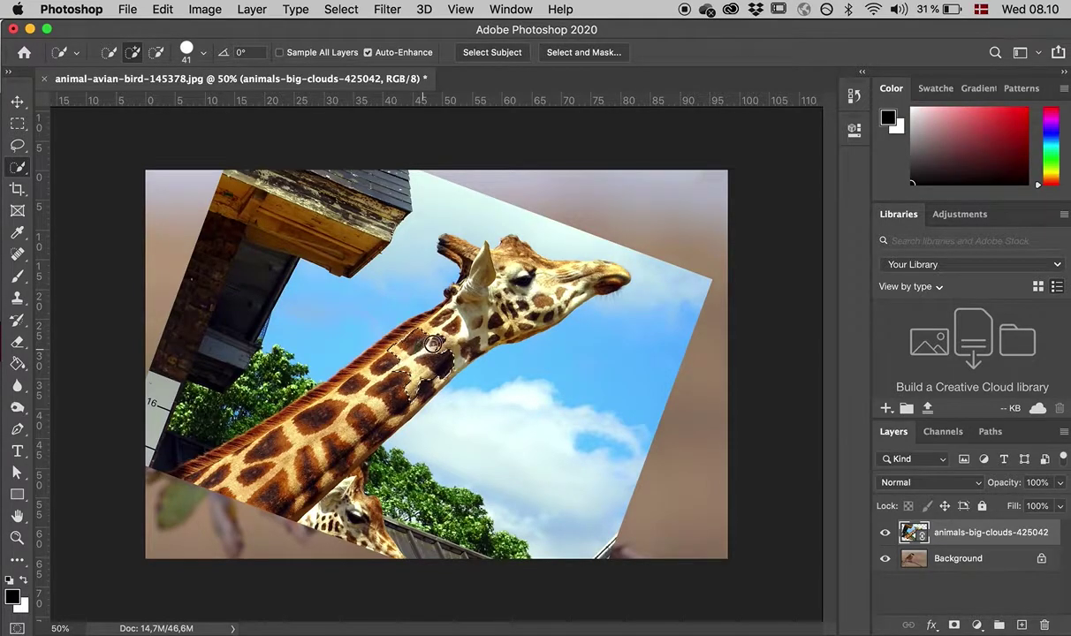
pyautogui.moveTo(431, 331); pyautogui.dragTo(412, 330)
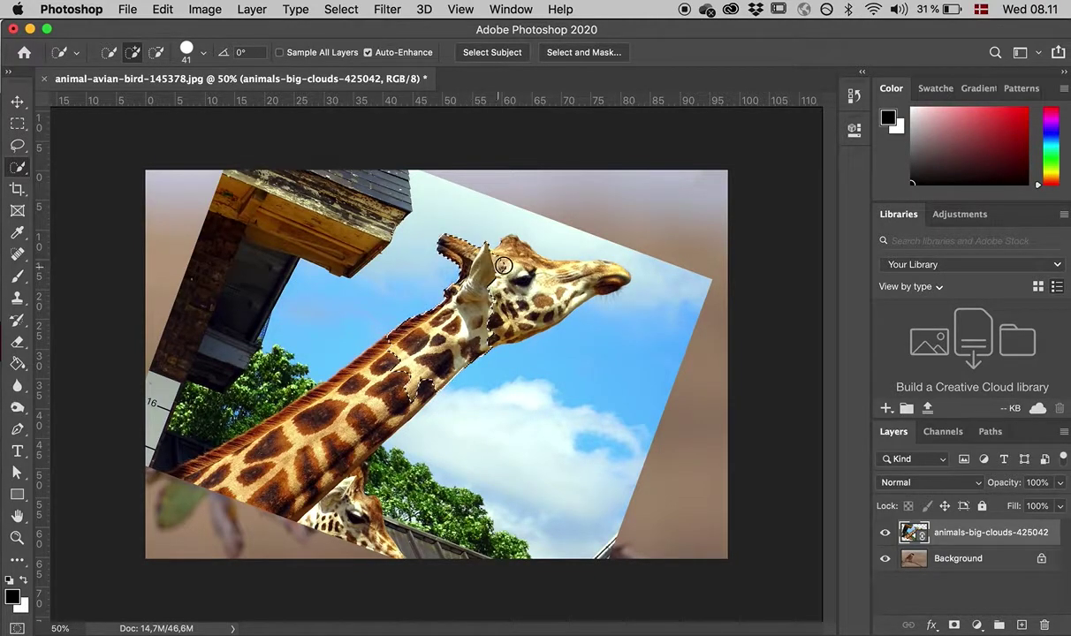
pyautogui.moveTo(503, 265)
pyautogui.mouseDown()
pyautogui.moveTo(578, 276)
pyautogui.moveTo(585, 258)
pyautogui.moveTo(495, 289)
pyautogui.moveTo(519, 306)
pyautogui.mouseUp()
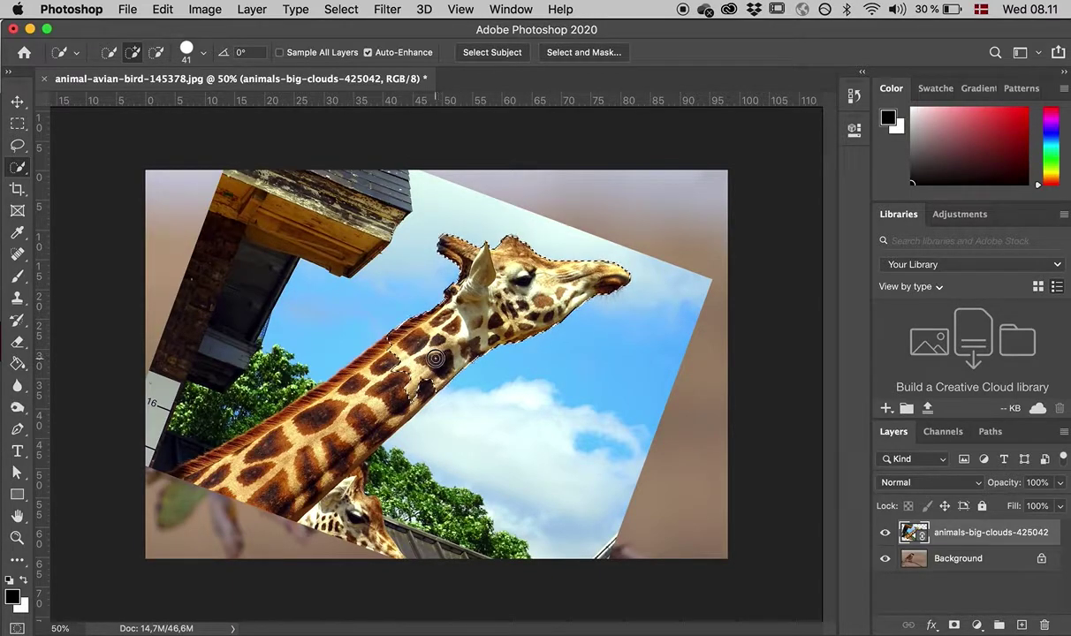
pyautogui.moveTo(415, 343)
pyautogui.mouseDown()
pyautogui.moveTo(382, 387)
pyautogui.moveTo(398, 357)
pyautogui.mouseUp()
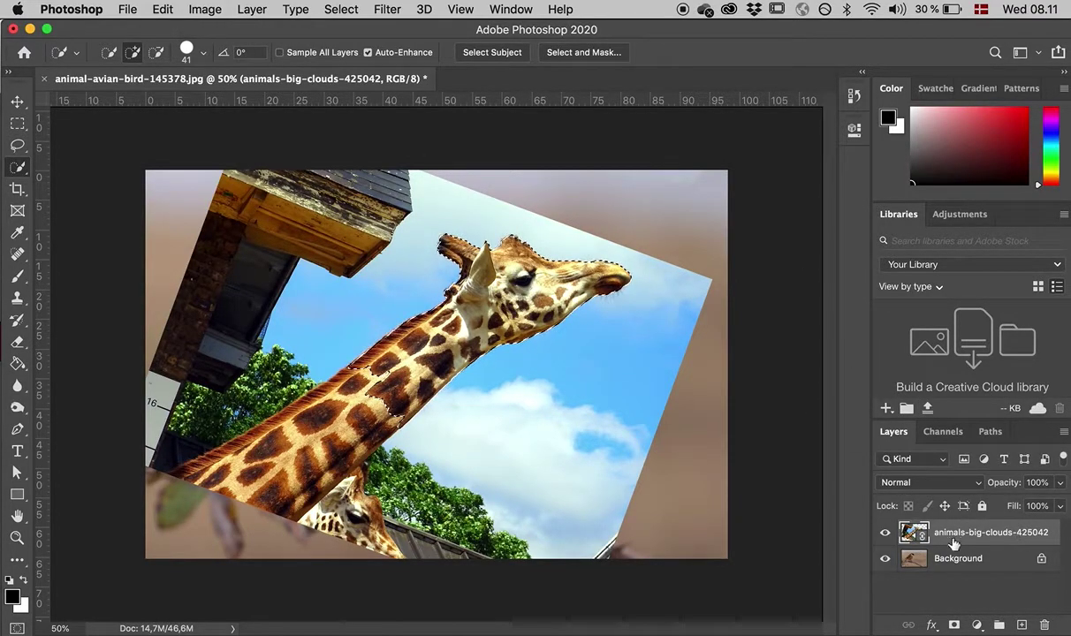
pyautogui.click(955, 626)
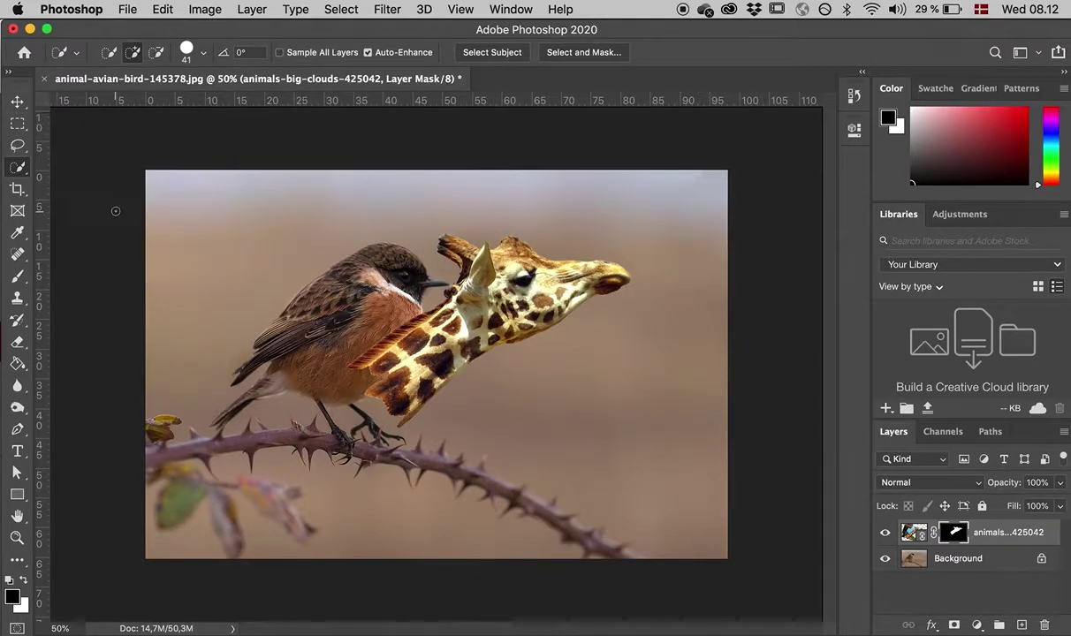
pyautogui.click(17, 103)
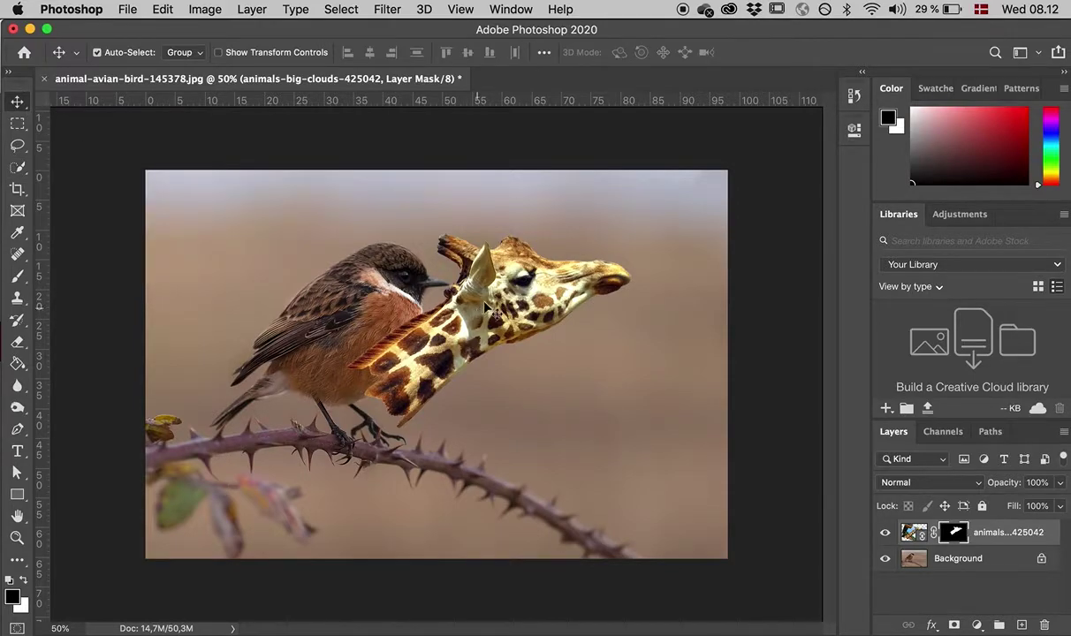
# Move the masked giraffe head up and left onto the bird's shoulders, replacing its head.
pyautogui.moveTo(493, 315); pyautogui.dragTo(426, 268)
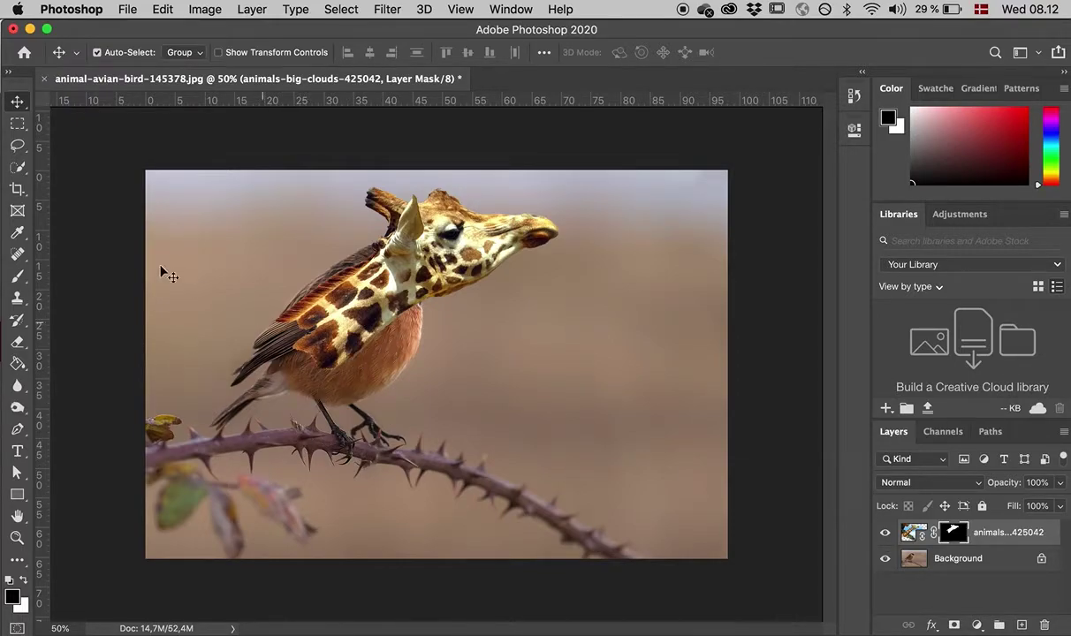
pyautogui.click(19, 279)
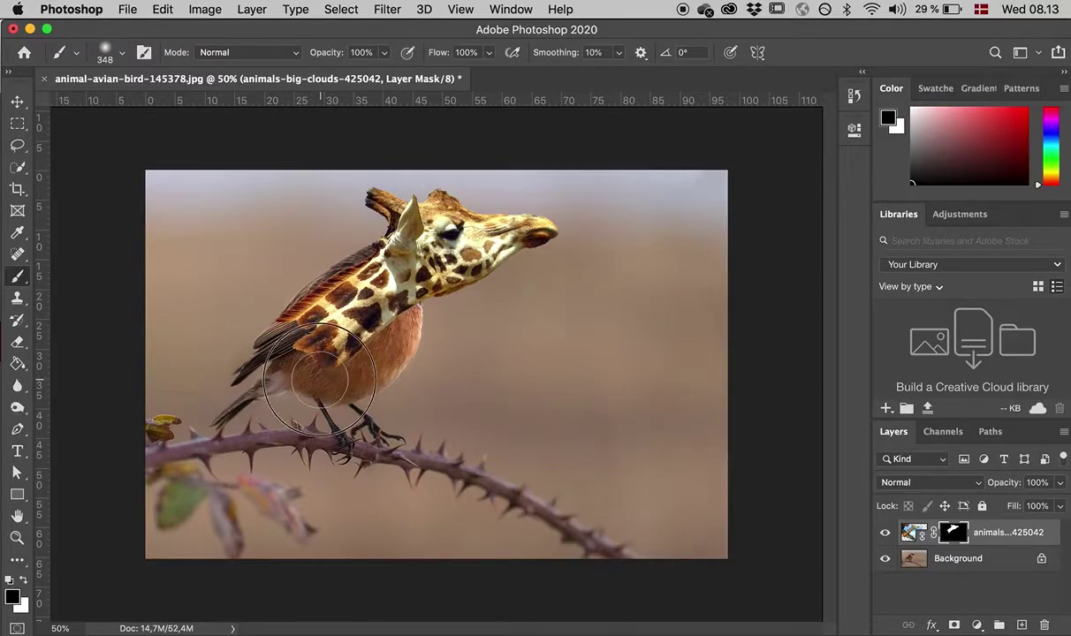
# On the mask, hide pattern over the wing and restore giraffe pattern on the bird's back and lower body.
pyautogui.moveTo(320, 380)
pyautogui.mouseDown()
pyautogui.moveTo(282, 290)
pyautogui.moveTo(299, 347)
pyautogui.moveTo(324, 377)
pyautogui.moveTo(304, 282)
pyautogui.moveTo(312, 331)
pyautogui.moveTo(353, 369)
pyautogui.moveTo(385, 369)
pyautogui.moveTo(344, 350)
pyautogui.moveTo(316, 292)
pyautogui.moveTo(333, 327)
pyautogui.moveTo(376, 347)
pyautogui.moveTo(325, 295)
pyautogui.moveTo(325, 276)
pyautogui.moveTo(327, 296)
pyautogui.moveTo(372, 350)
pyautogui.moveTo(312, 332)
pyautogui.moveTo(328, 315)
pyautogui.moveTo(289, 320)
pyautogui.moveTo(377, 369)
pyautogui.moveTo(280, 321)
pyautogui.mouseUp()
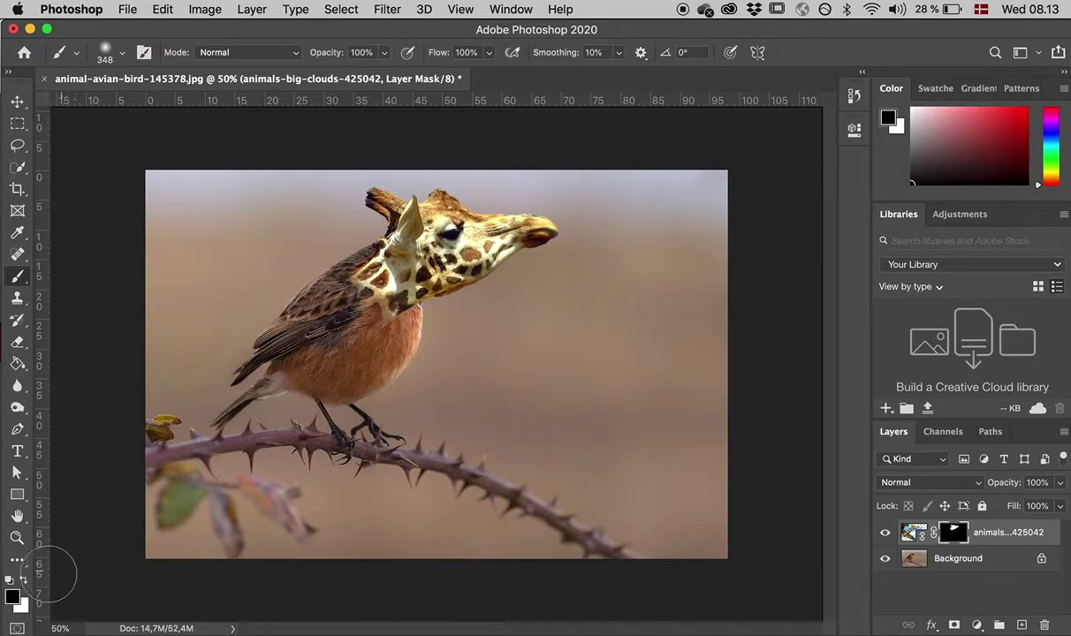
pyautogui.click(23, 582)
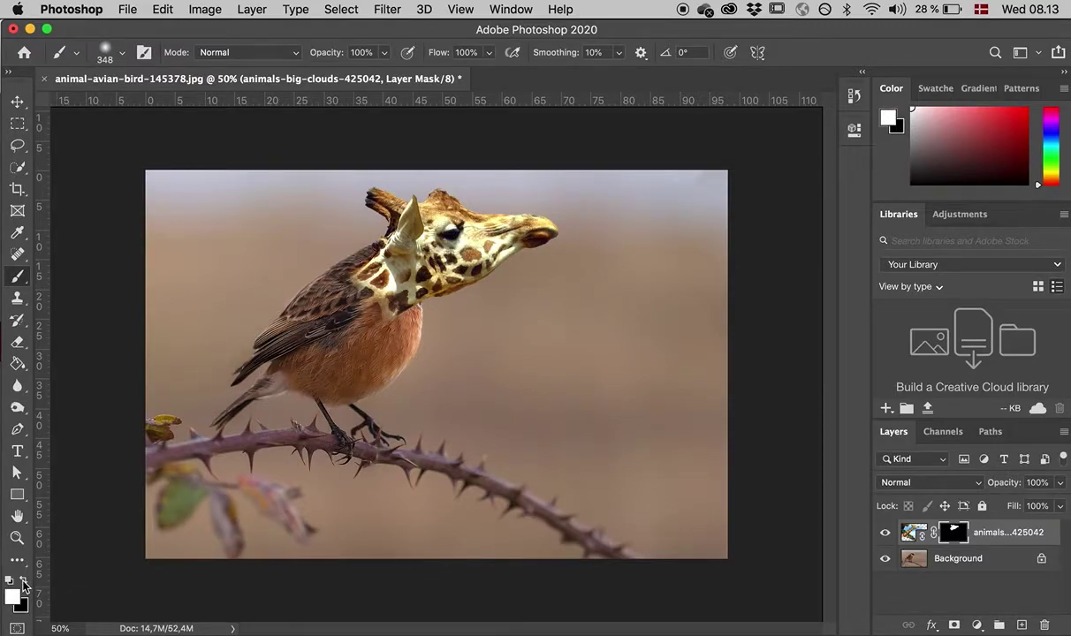
pyautogui.moveTo(364, 296)
pyautogui.mouseDown()
pyautogui.moveTo(358, 240)
pyautogui.moveTo(311, 299)
pyautogui.moveTo(304, 348)
pyautogui.mouseUp()
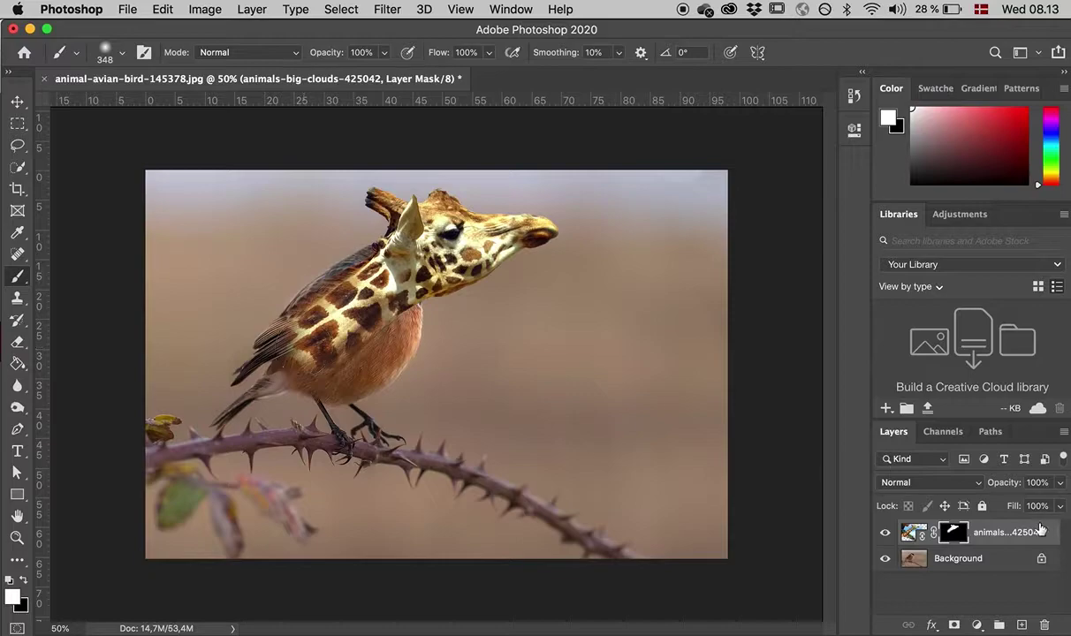
pyautogui.moveTo(327, 346)
pyautogui.mouseDown()
pyautogui.moveTo(353, 400)
pyautogui.moveTo(537, 363)
pyautogui.moveTo(559, 406)
pyautogui.moveTo(283, 405)
pyautogui.moveTo(272, 478)
pyautogui.moveTo(601, 423)
pyautogui.moveTo(444, 461)
pyautogui.mouseUp()
pyautogui.press('[')
pyautogui.press('[')
pyautogui.press('[')
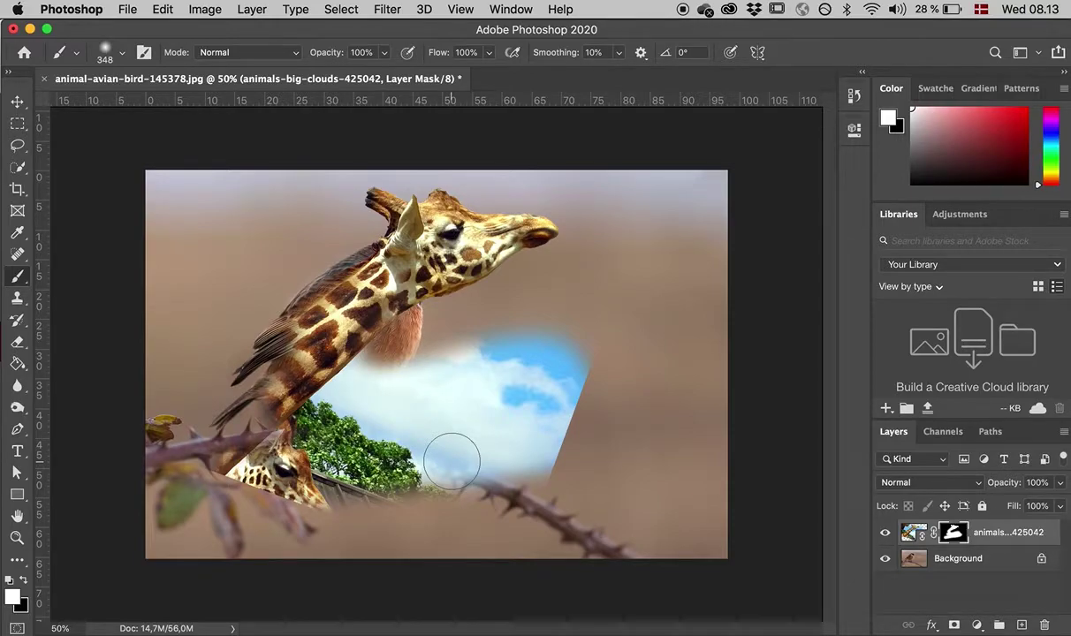
# Paint black with a smaller brush to hide the cloudy sky and trees.
pyautogui.click(24, 581)
pyautogui.moveTo(530, 507)
pyautogui.mouseDown()
pyautogui.moveTo(494, 464)
pyautogui.moveTo(490, 364)
pyautogui.moveTo(454, 390)
pyautogui.moveTo(598, 328)
pyautogui.mouseUp()
pyautogui.moveTo(502, 336)
pyautogui.mouseDown()
pyautogui.moveTo(512, 420)
pyautogui.moveTo(334, 483)
pyautogui.moveTo(350, 429)
pyautogui.moveTo(339, 424)
pyautogui.moveTo(371, 381)
pyautogui.moveTo(323, 402)
pyautogui.moveTo(243, 471)
pyautogui.moveTo(226, 471)
pyautogui.moveTo(293, 422)
pyautogui.moveTo(259, 375)
pyautogui.moveTo(286, 315)
pyautogui.moveTo(340, 367)
pyautogui.mouseUp()
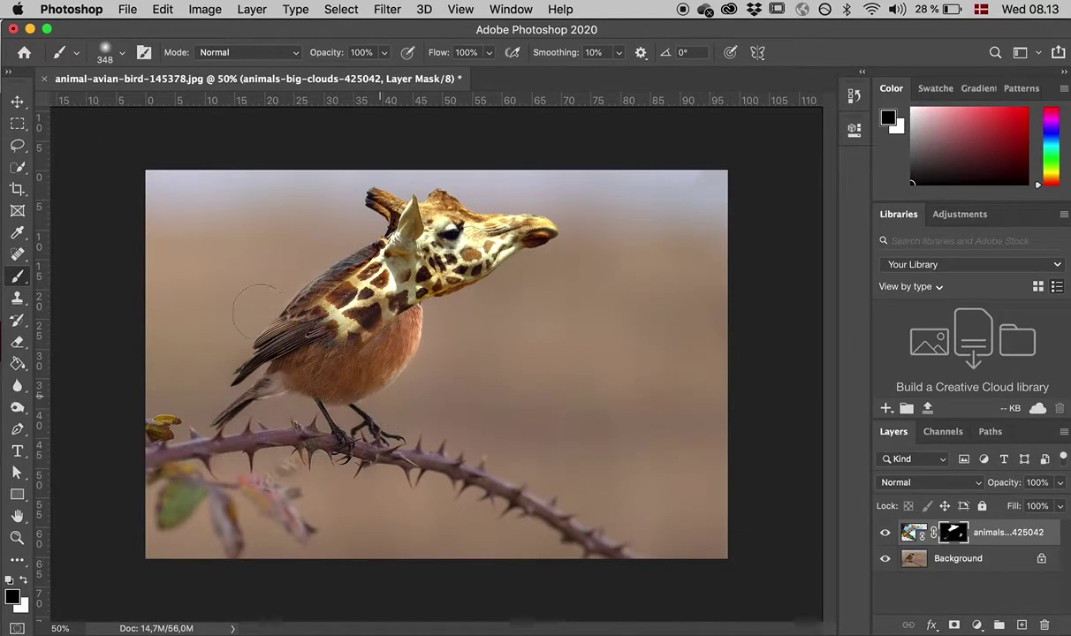
pyautogui.click(123, 59)
# Set the brush size to 33 px and undo the last mask stroke.
pyautogui.click(123, 58)
pyautogui.click(123, 58)
pyautogui.moveTo(179, 98)
pyautogui.mouseDown()
pyautogui.moveTo(132, 108)
pyautogui.moveTo(164, 111)
pyautogui.moveTo(174, 110)
pyautogui.moveTo(111, 107)
pyautogui.mouseUp()
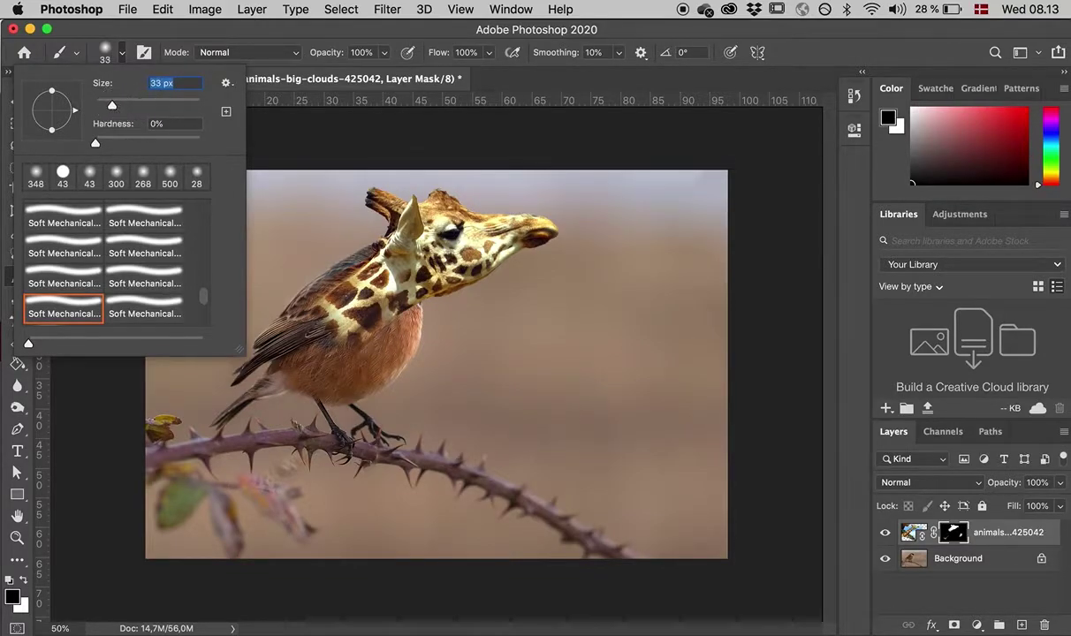
pyautogui.press('Return')
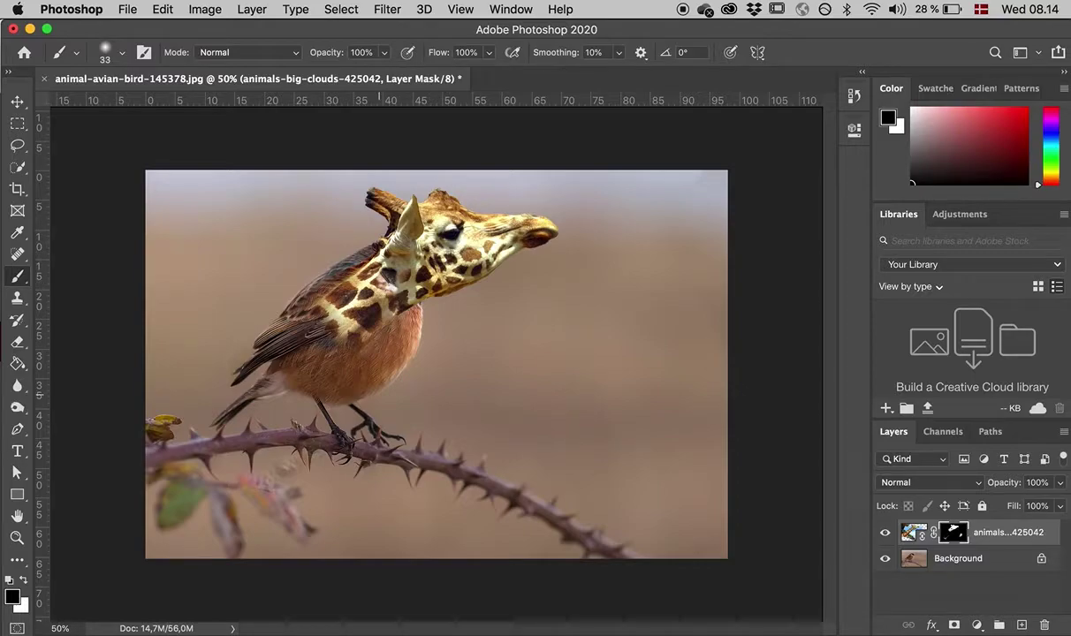
pyautogui.press('super+z')
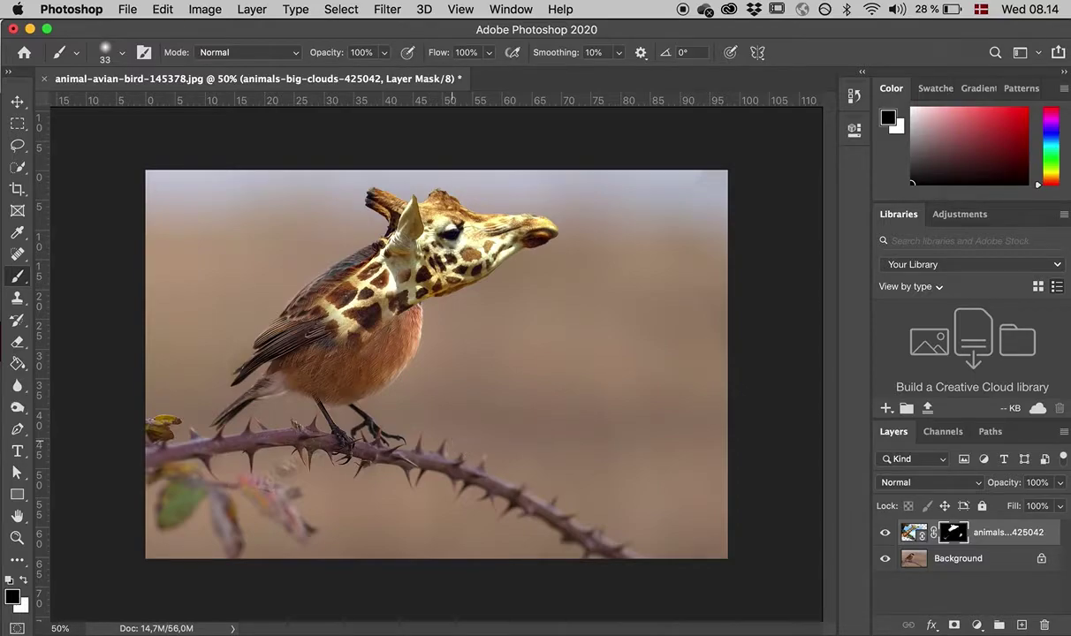
# Set brush hardness to 100% and paint black over giraffe spots on the bird's shoulder and chest.
pyautogui.click(121, 54)
pyautogui.moveTo(95, 143); pyautogui.dragTo(210, 152)
pyautogui.click(337, 253)
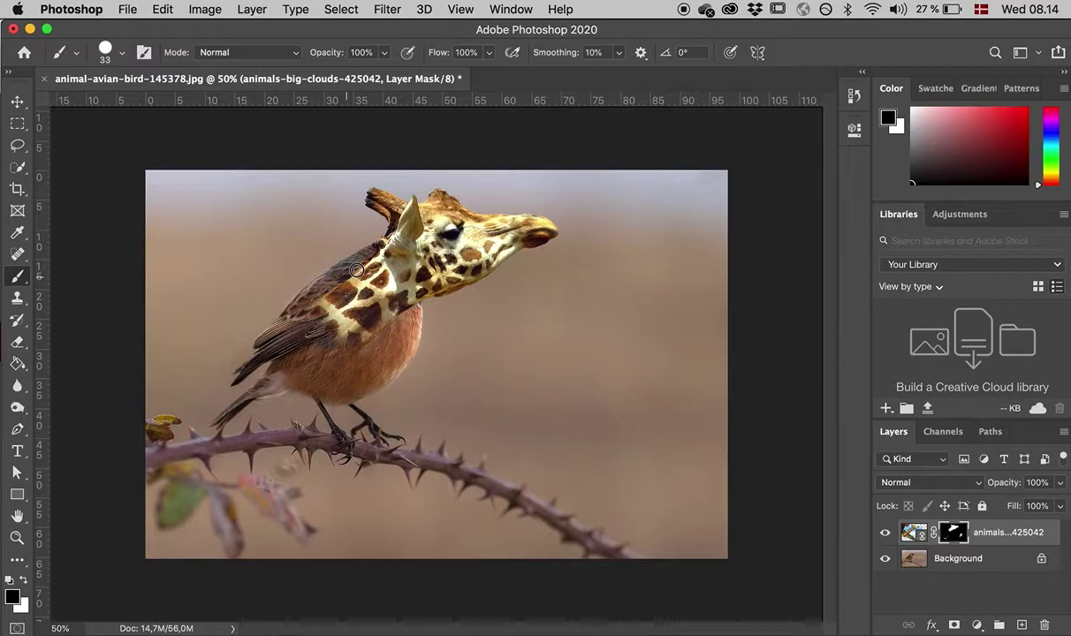
pyautogui.moveTo(364, 261)
pyautogui.mouseDown()
pyautogui.moveTo(405, 313)
pyautogui.moveTo(391, 289)
pyautogui.moveTo(409, 302)
pyautogui.moveTo(383, 291)
pyautogui.mouseUp()
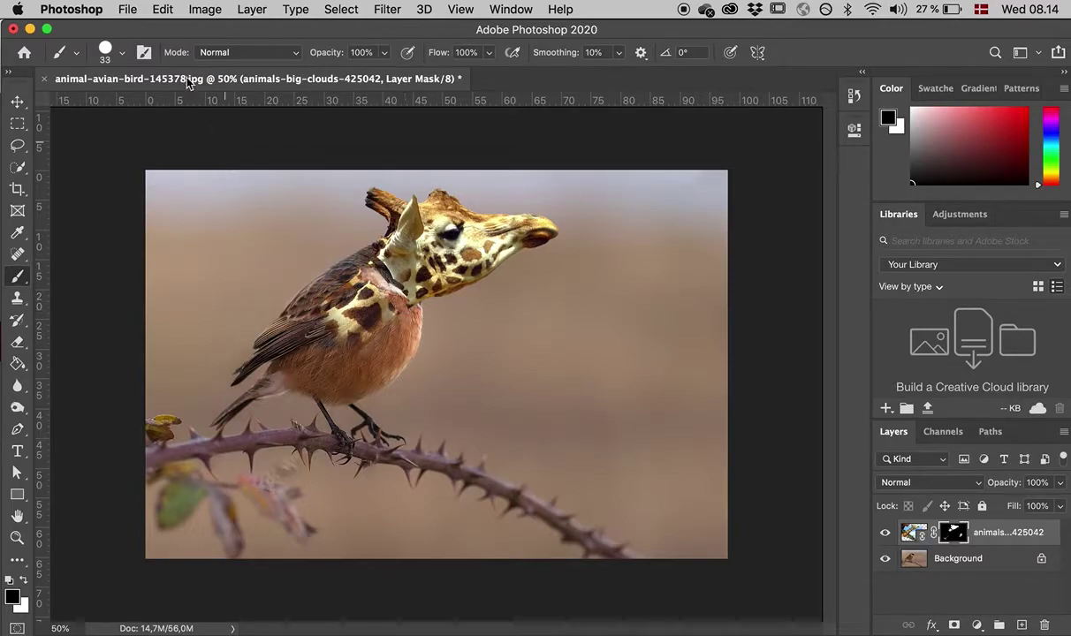
# Soften the brush to 0% hardness and enlarge it for blending.
pyautogui.click(125, 53)
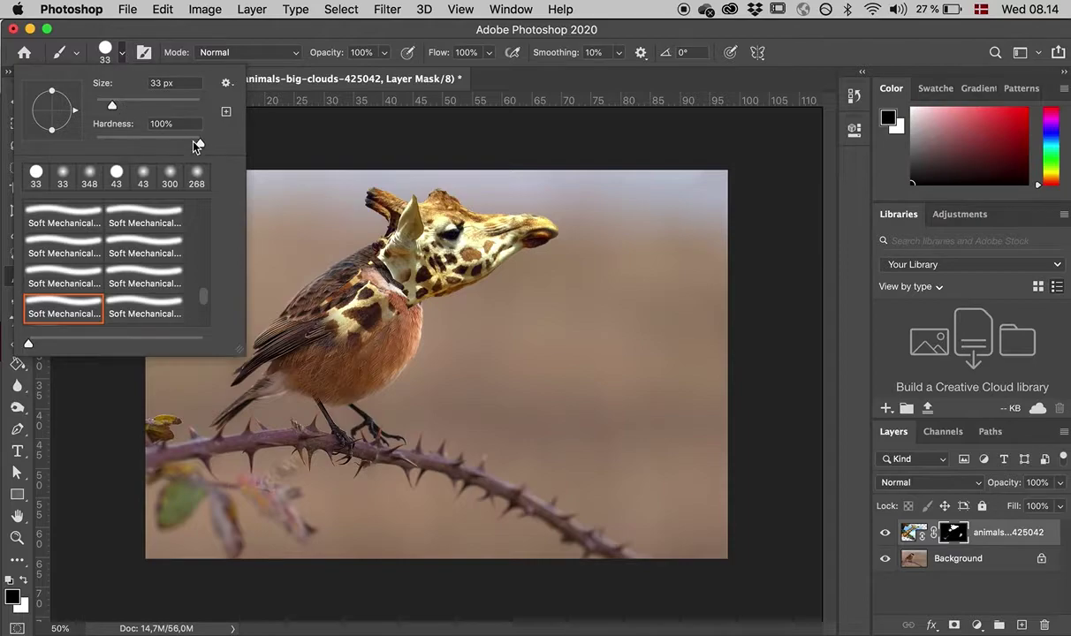
pyautogui.moveTo(202, 144); pyautogui.dragTo(104, 144)
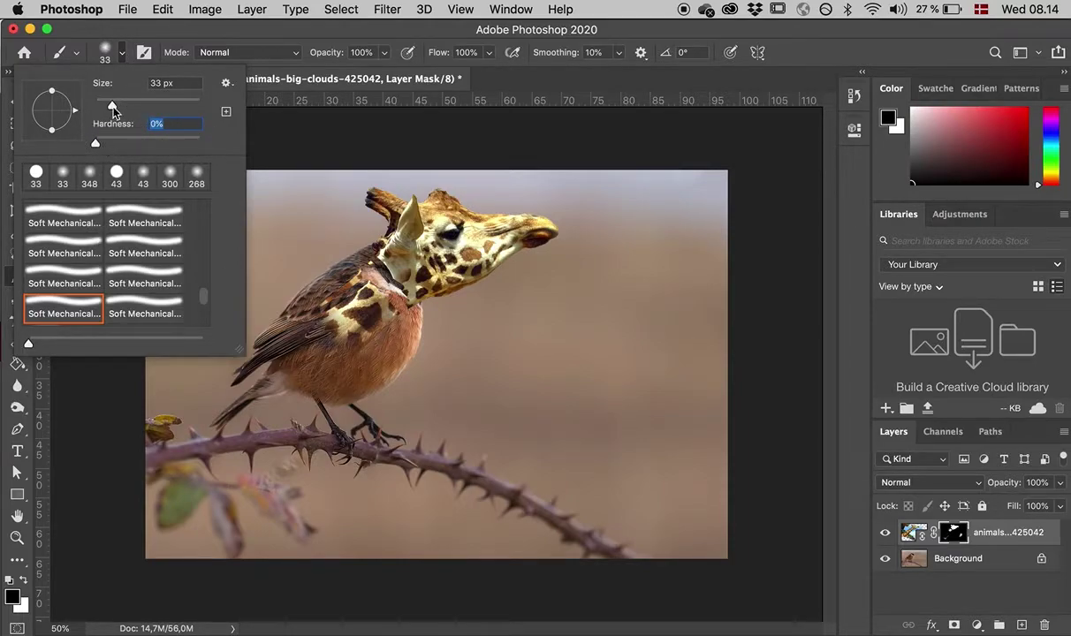
pyautogui.moveTo(113, 108); pyautogui.dragTo(180, 120)
# Undo the shoulder edit and paint white with a large soft brush to reveal giraffe pattern on the bird's neck.
pyautogui.click(347, 355)
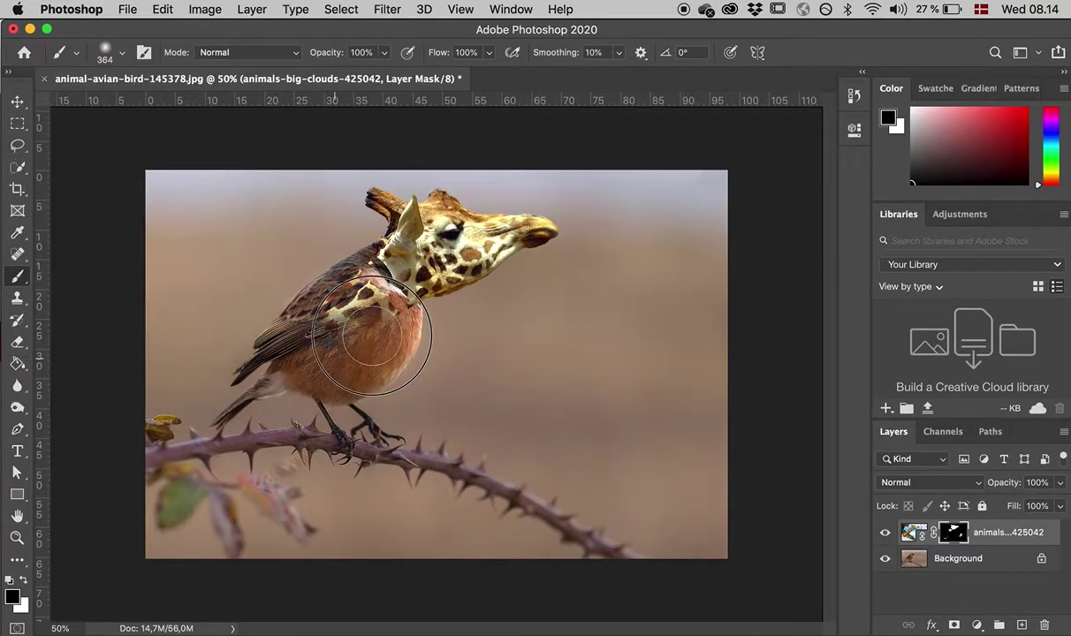
pyautogui.press('super+z')
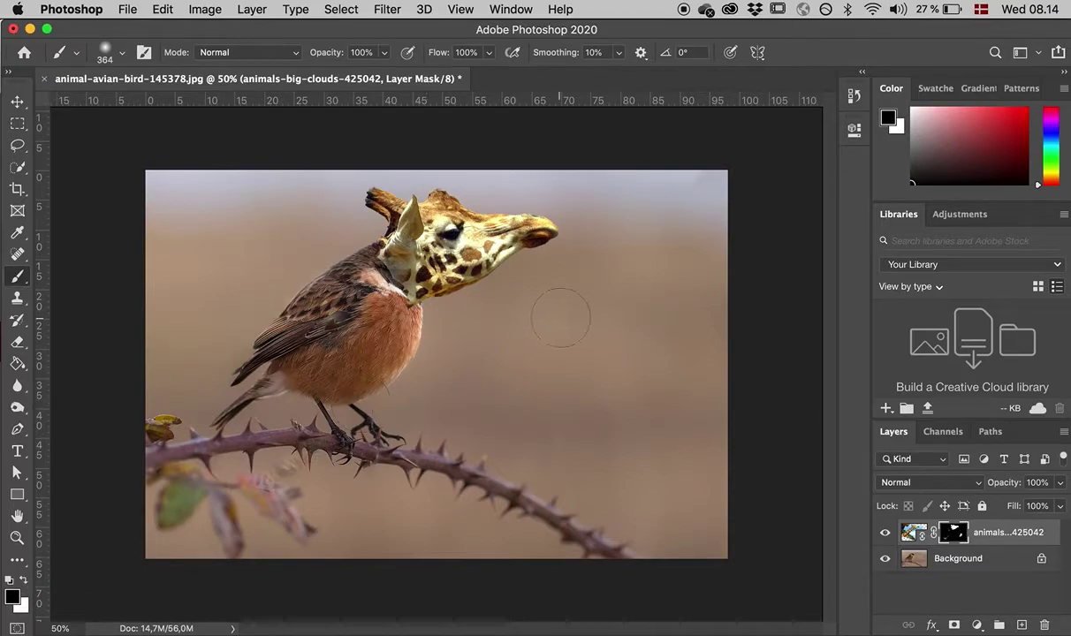
pyautogui.press('x')
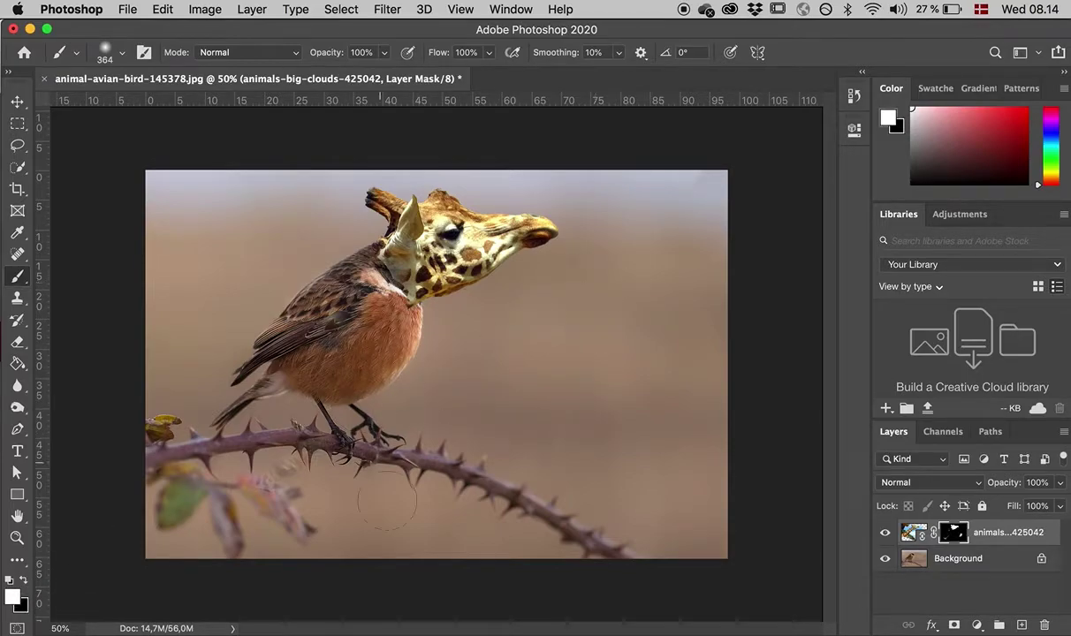
pyautogui.moveTo(393, 265)
pyautogui.mouseDown()
pyautogui.moveTo(407, 282)
pyautogui.moveTo(384, 289)
pyautogui.moveTo(386, 348)
pyautogui.moveTo(358, 314)
pyautogui.moveTo(384, 313)
pyautogui.moveTo(340, 296)
pyautogui.moveTo(353, 349)
pyautogui.mouseUp()
pyautogui.press('x')
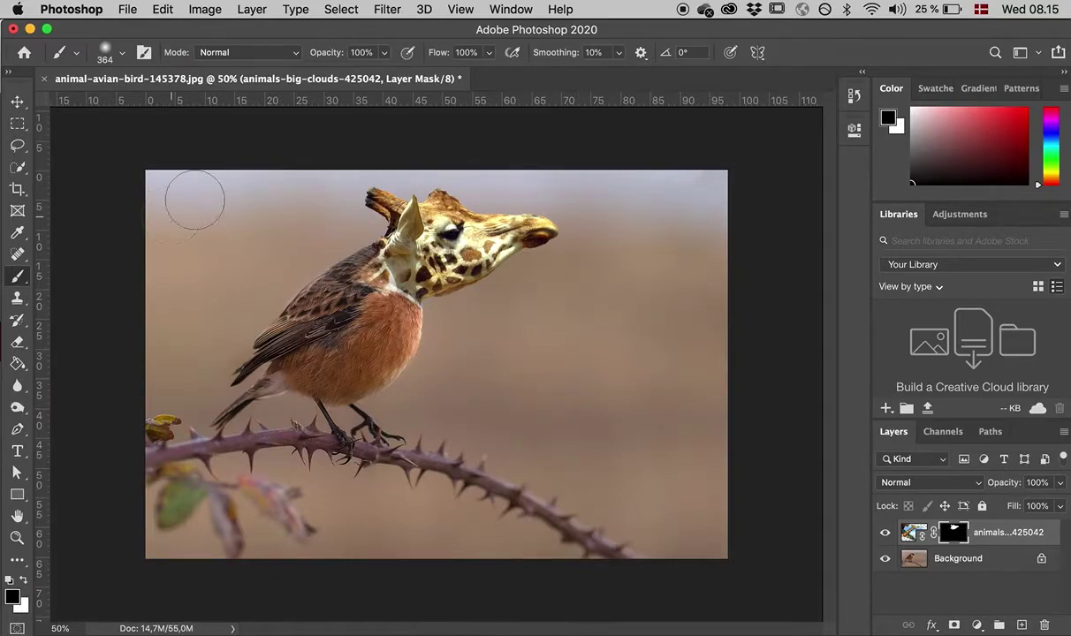
# Free Transform the giraffe layer to 94.30% scale and 15.20° rotation, then commit.
pyautogui.click(163, 9)
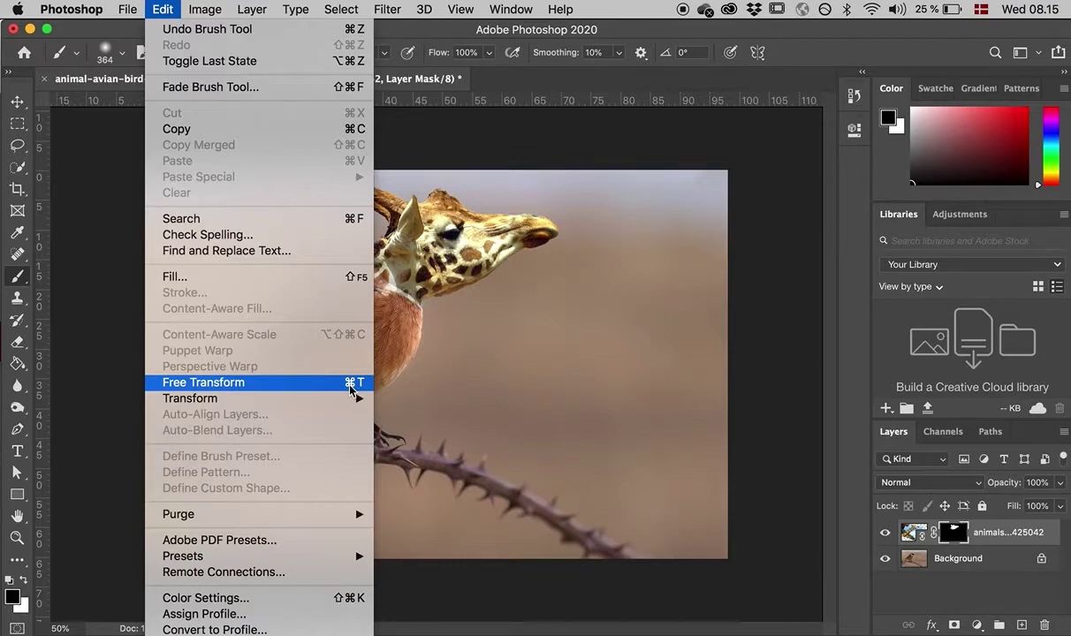
pyautogui.click(351, 385)
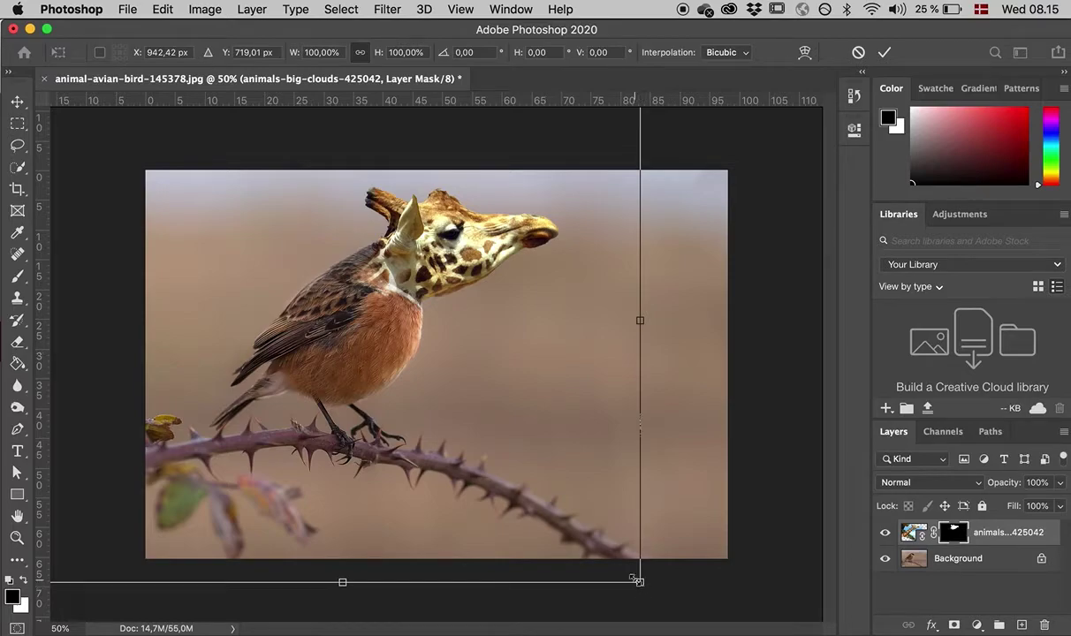
pyautogui.moveTo(643, 585); pyautogui.dragTo(588, 553)
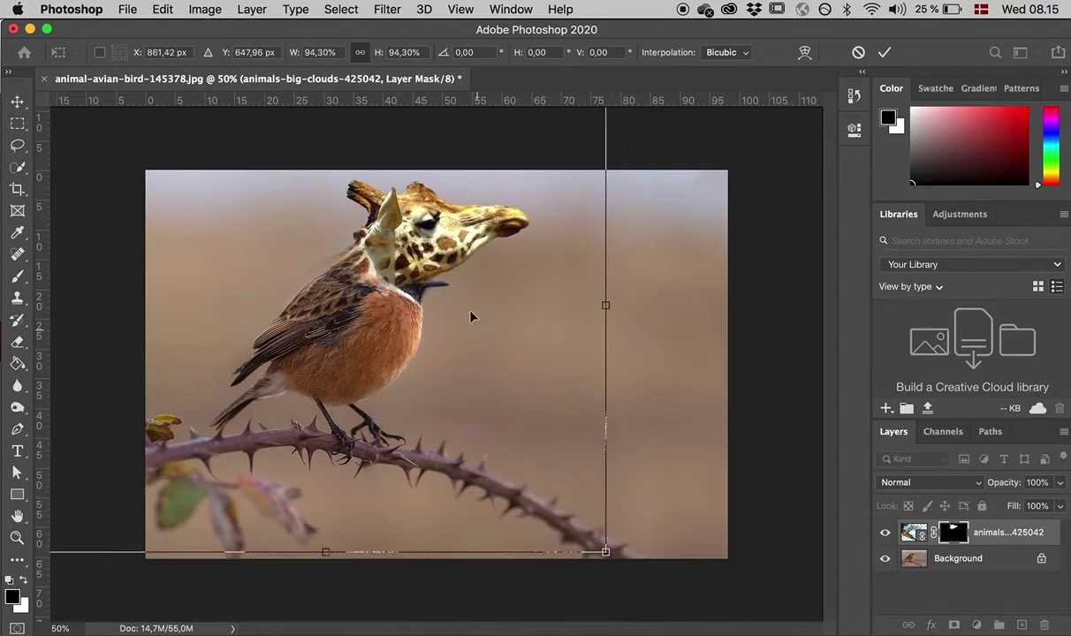
pyautogui.click(621, 555)
pyautogui.moveTo(621, 556); pyautogui.dragTo(542, 625)
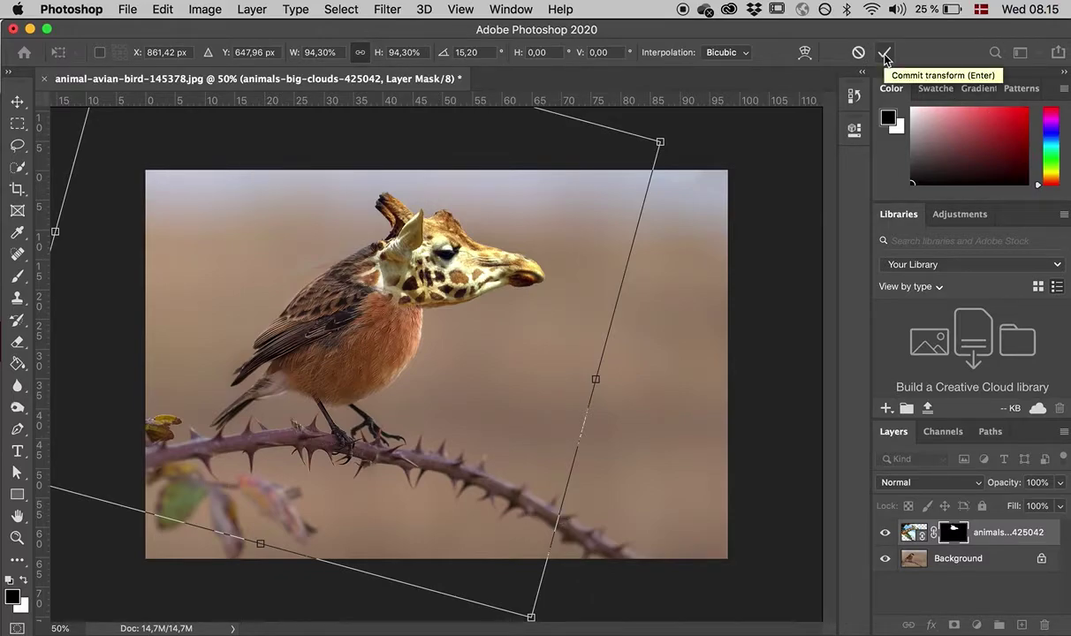
pyautogui.click(885, 55)
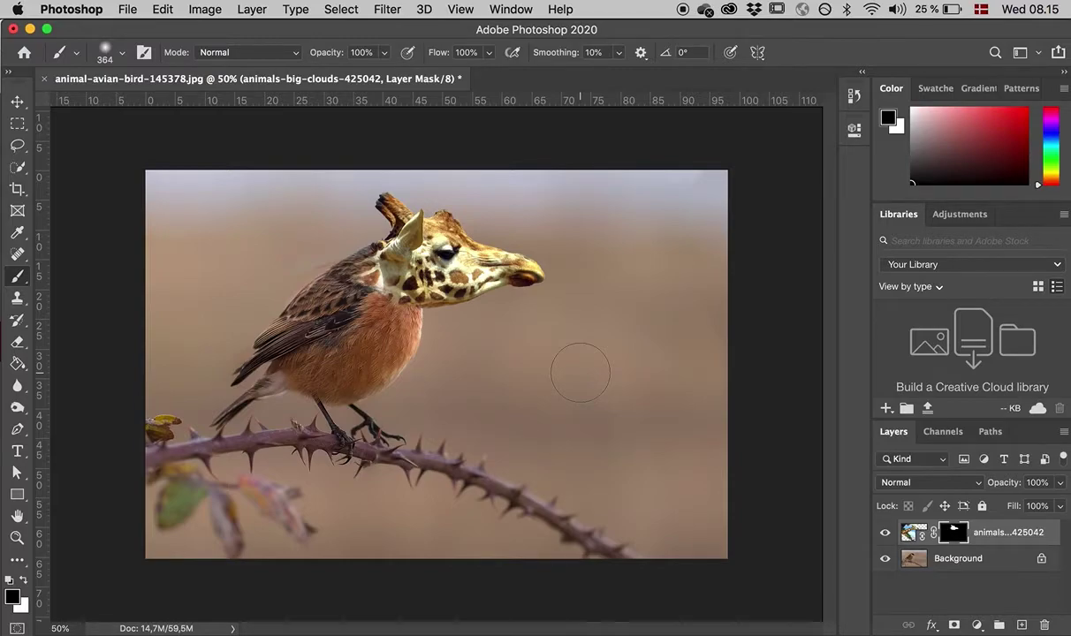
# Save the layered composite as Ani-giraffe.psd, then hide the giraffe layer to compare.
pyautogui.click(128, 9)
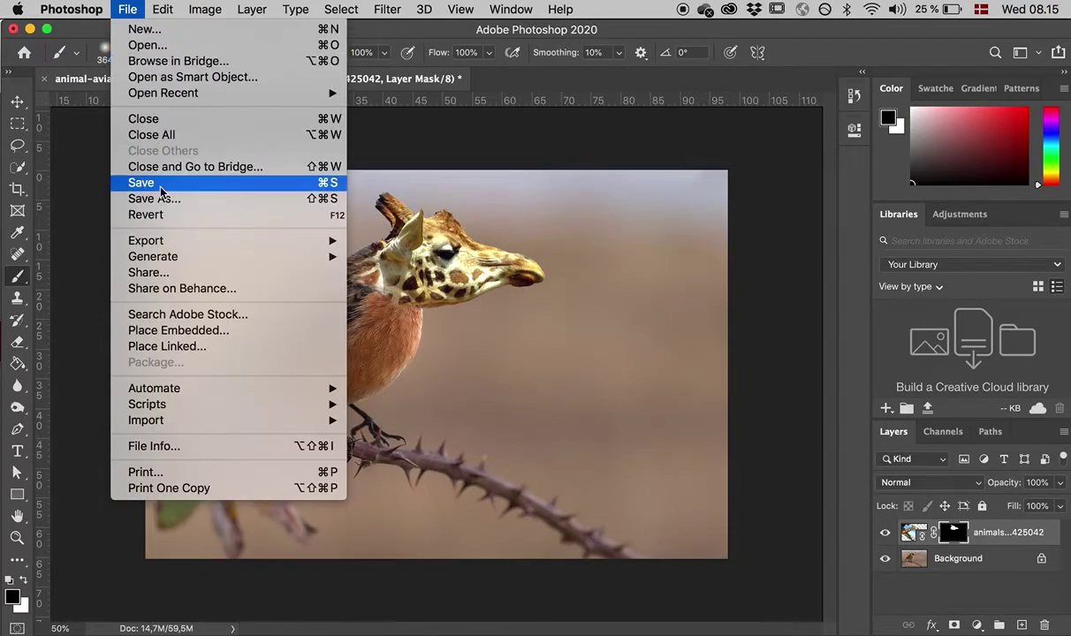
pyautogui.moveTo(162, 10)
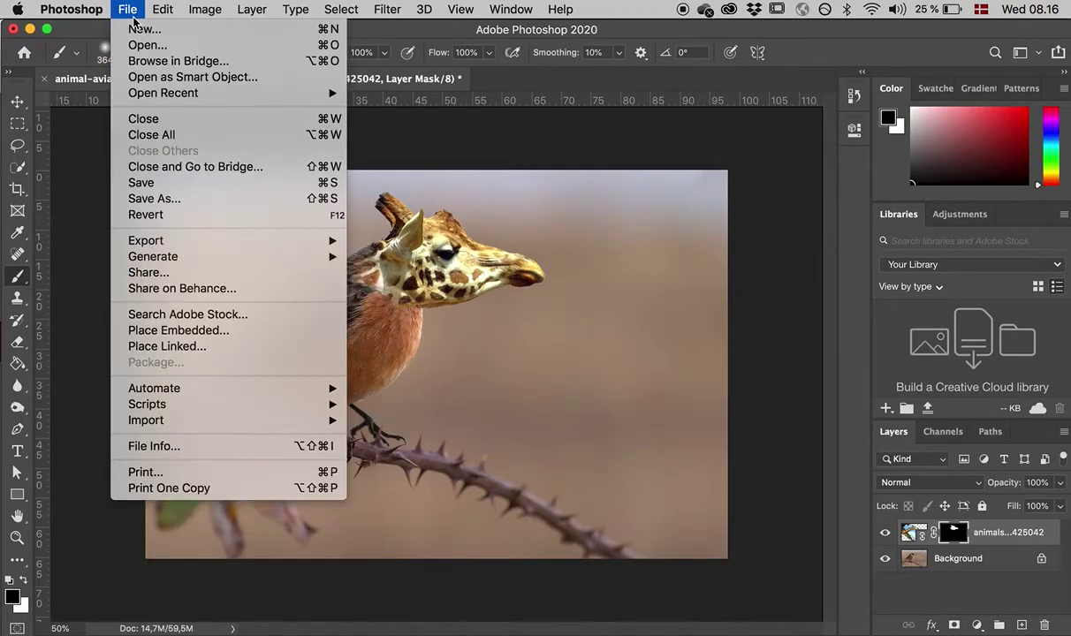
pyautogui.click(147, 185)
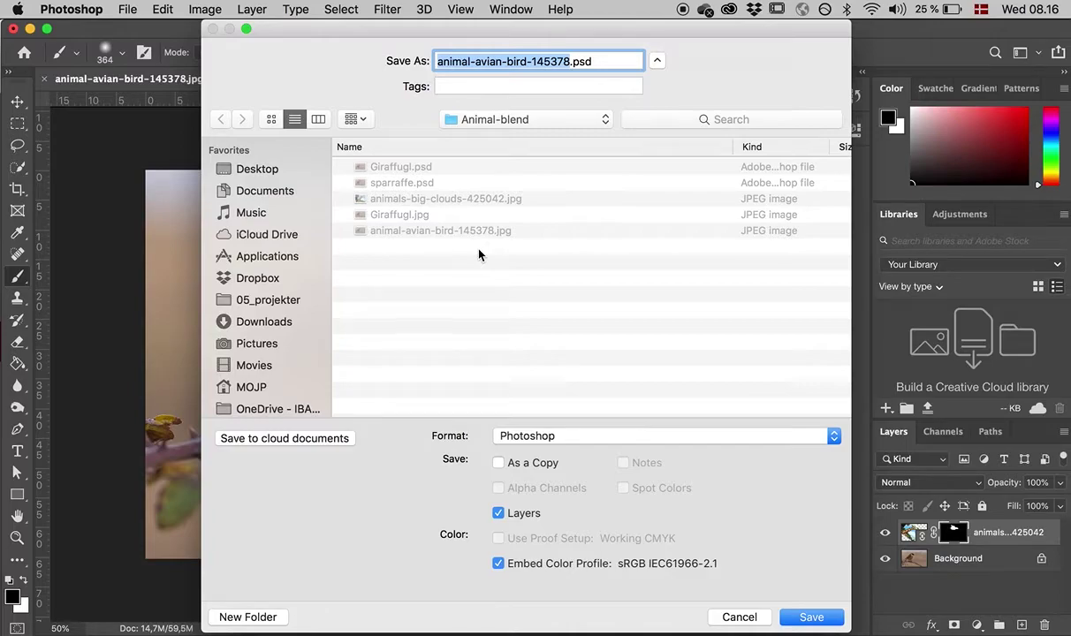
pyautogui.write('Ani')
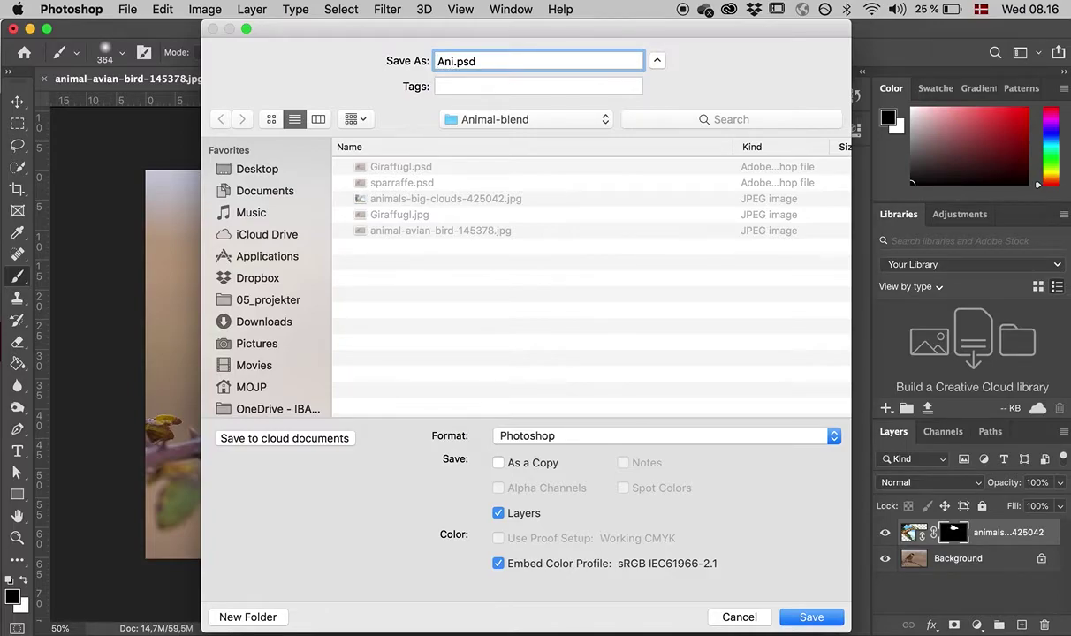
pyautogui.write('-giraff')
pyautogui.press('BackSpace')
pyautogui.write('fe')
pyautogui.click(811, 617)
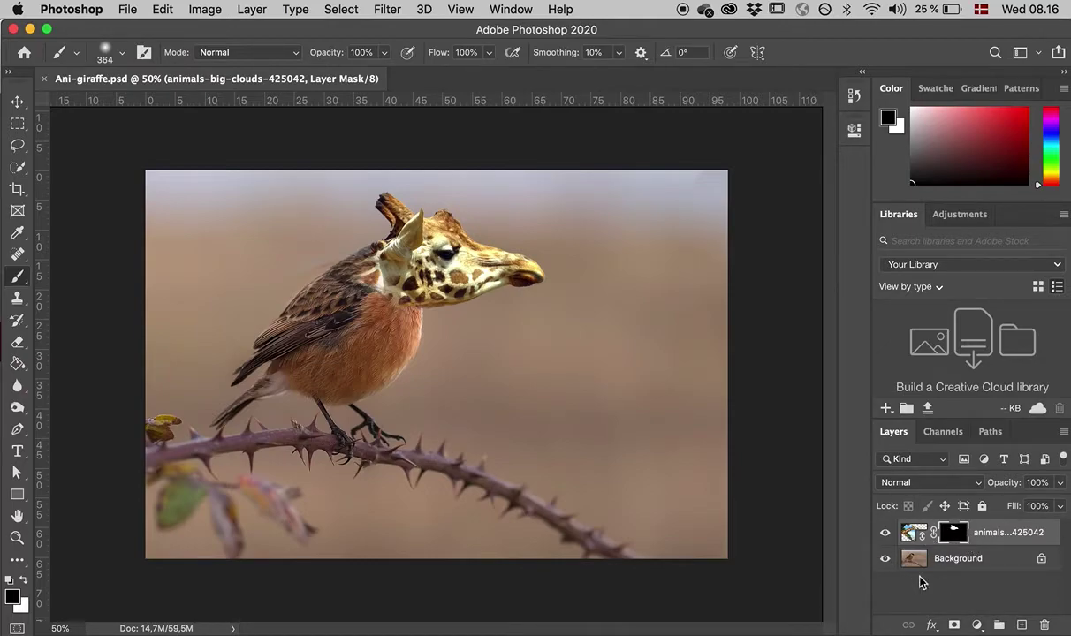
pyautogui.click(885, 534)
# Make the giraffe layer visible again, then Save As a JPEG copy named Ani-giraffe.jpg.
pyautogui.click(885, 534)
pyautogui.click(129, 10)
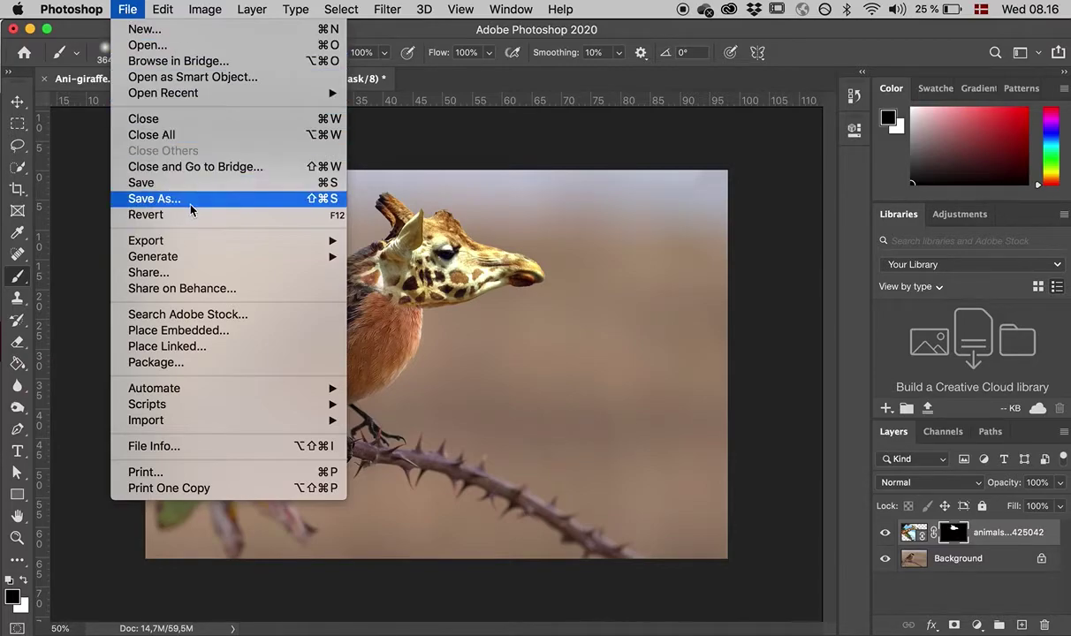
pyautogui.click(163, 199)
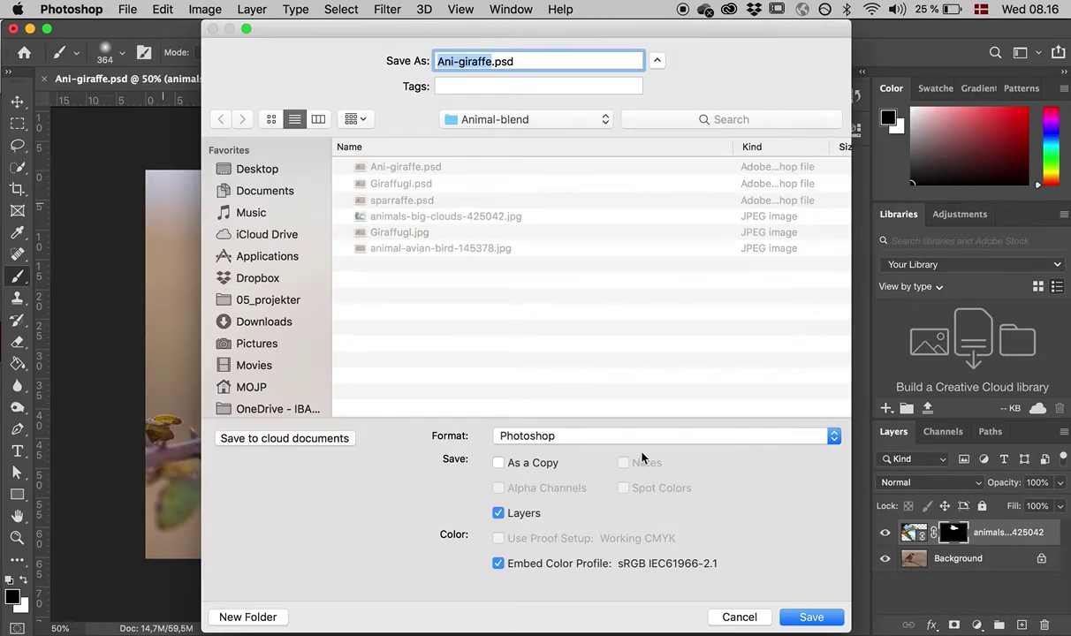
pyautogui.click(651, 436)
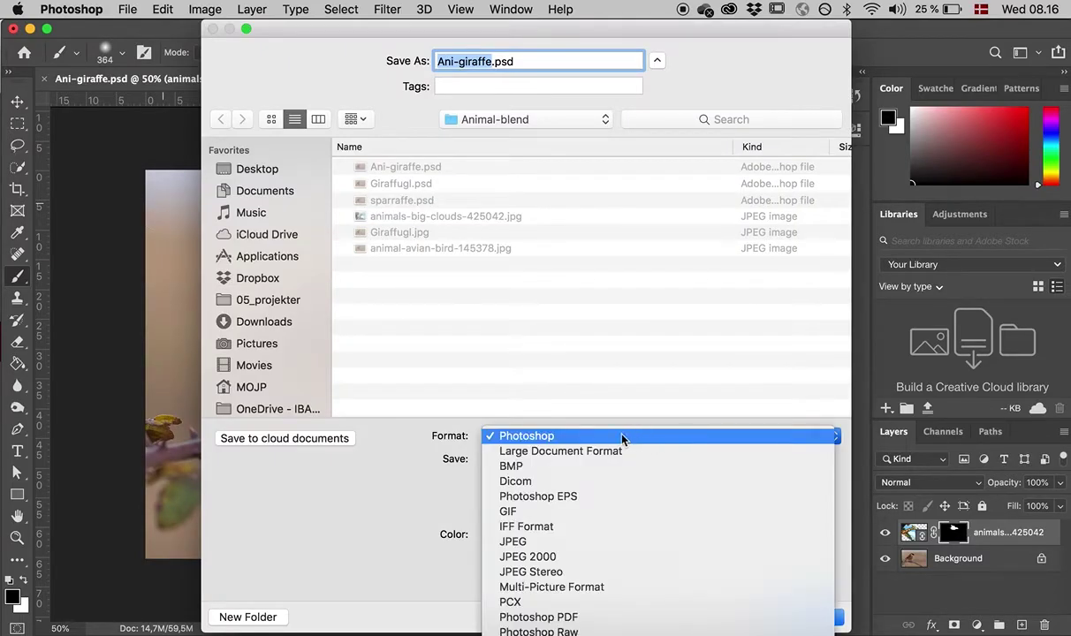
pyautogui.click(531, 541)
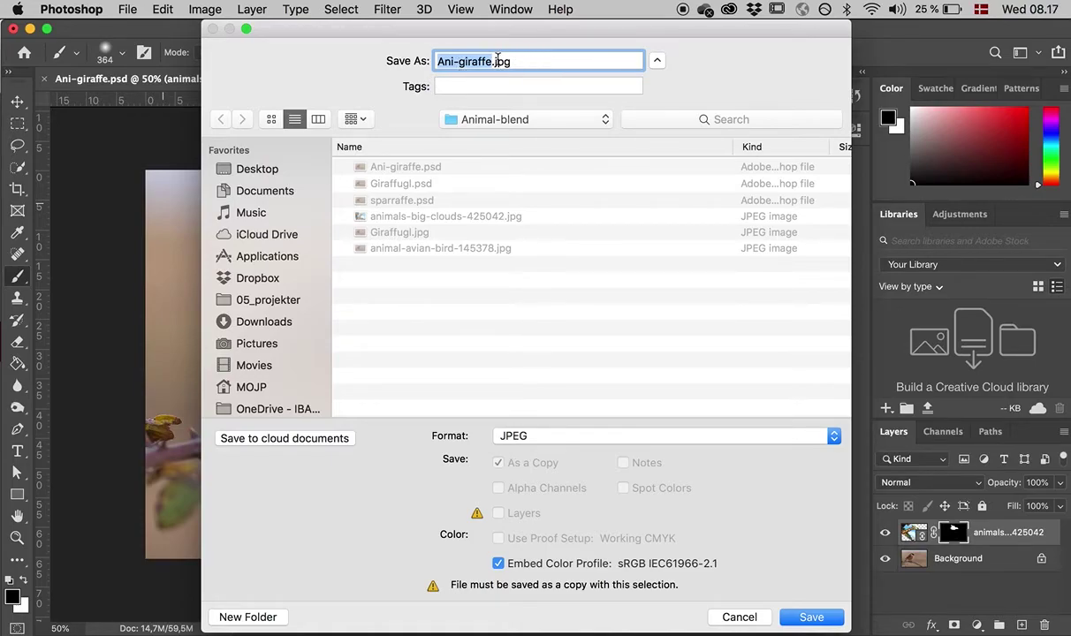
pyautogui.click(814, 618)
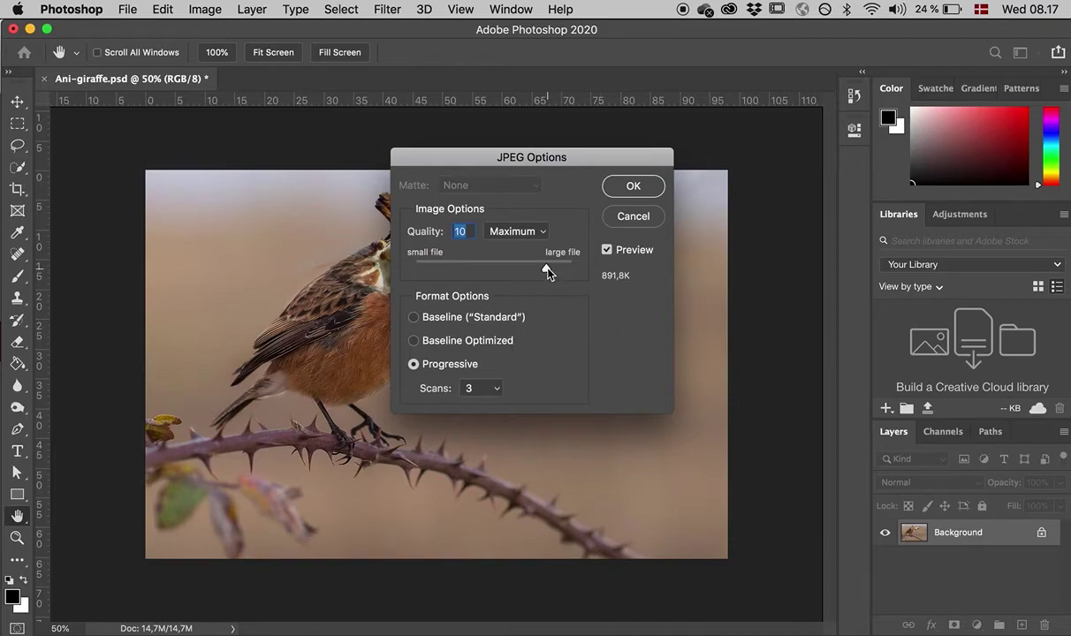
# Accept JPEG Options at quality 10 (Maximum), Progressive with 3 scans, to save Ani-giraffe.jpg.
pyautogui.moveTo(547, 269)
pyautogui.mouseDown()
pyautogui.moveTo(416, 265)
pyautogui.moveTo(557, 267)
pyautogui.moveTo(530, 268)
pyautogui.moveTo(547, 270)
pyautogui.mouseUp()
pyautogui.click(635, 186)
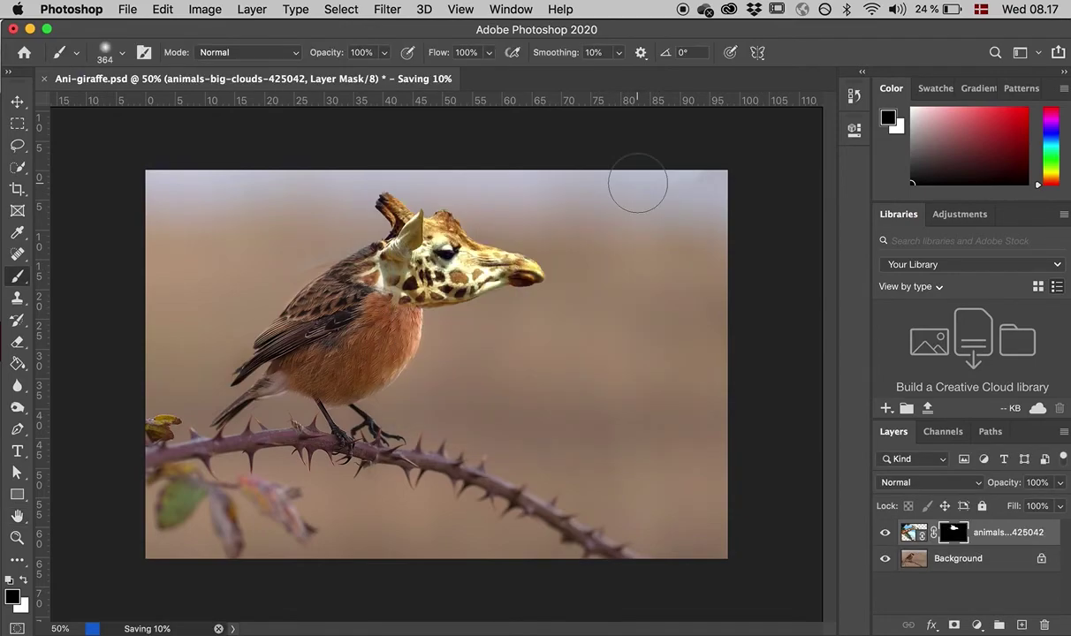